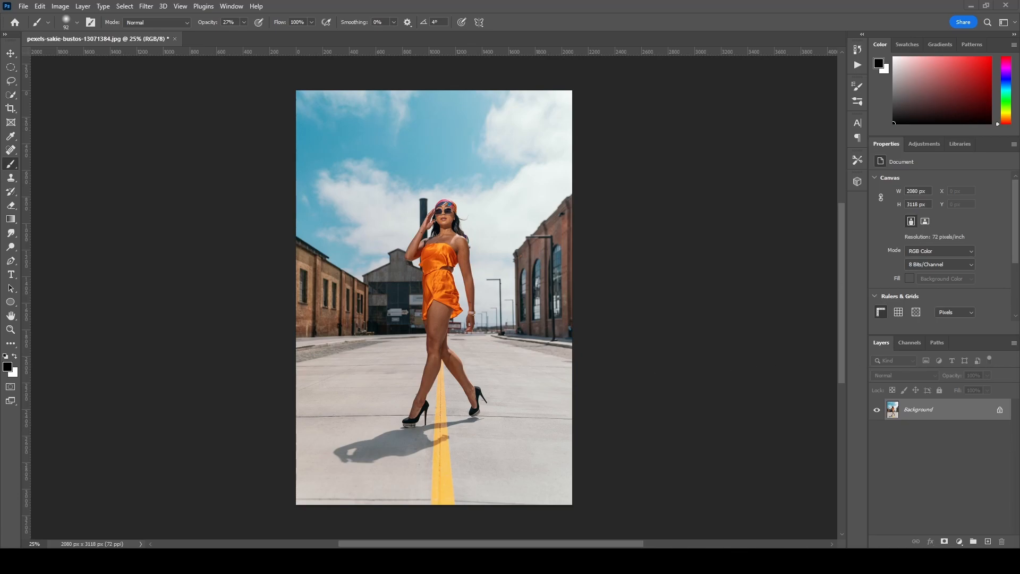
- Unlock the background layer, duplicate it, and name the top copy Subject
{"action": "left_click", "coordinate": [998, 412]}
{"action": "left_click_drag", "start_coordinate": [997, 414], "coordinate": [990, 540]}
{"action": "double_click", "coordinate": [923, 409]}
{"action": "type", "text": "Subject"}
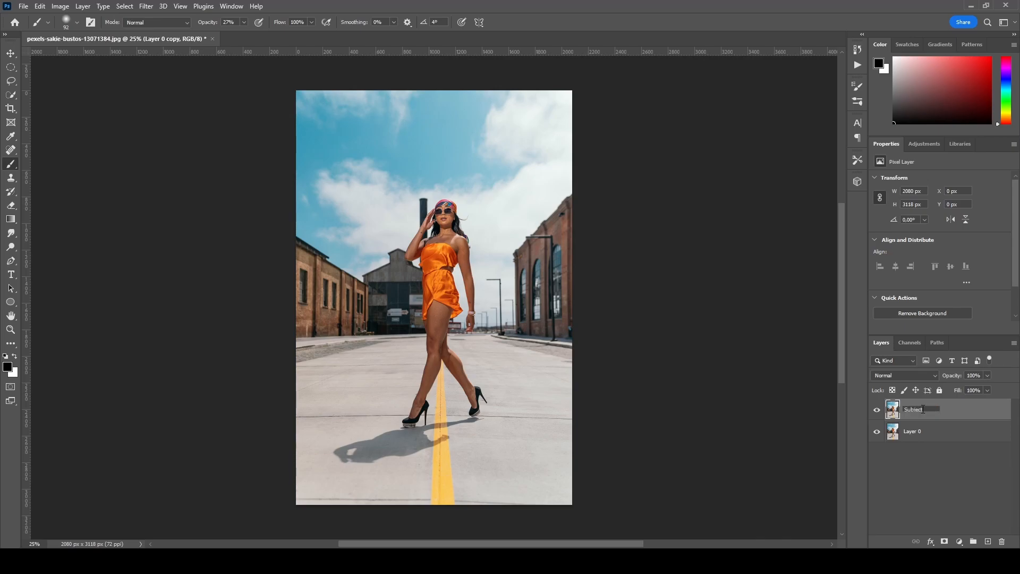
{"action": "left_click", "coordinate": [927, 434]}
- Rename the bottom layer Background
{"action": "double_click", "coordinate": [923, 434]}
{"action": "type", "text": "Bac"}
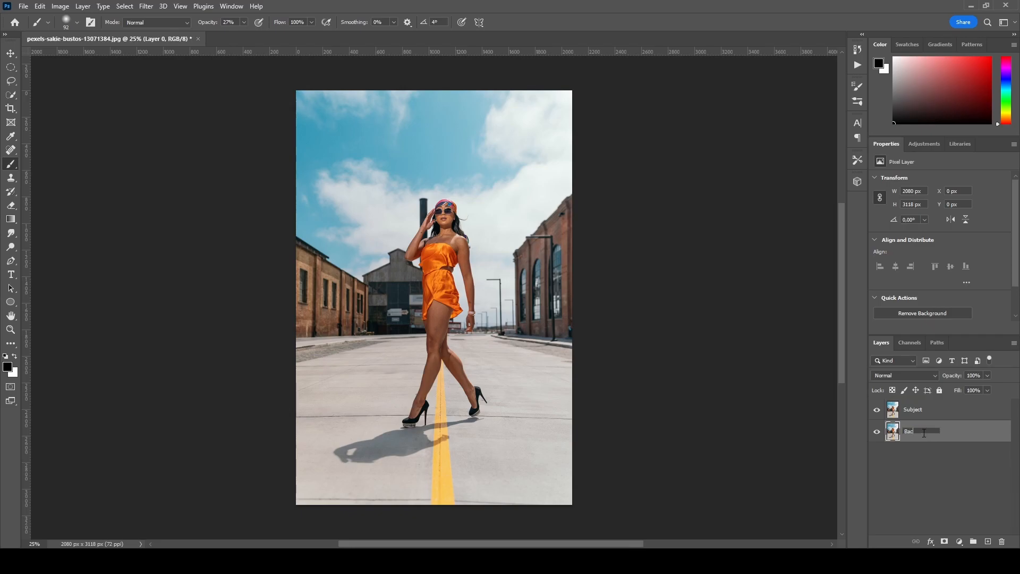
{"action": "type", "text": "kground"}
{"action": "left_click", "coordinate": [926, 448]}
{"action": "double_click", "coordinate": [919, 433]}
{"action": "type", "text": "Backgro"}
{"action": "left_click", "coordinate": [924, 458]}
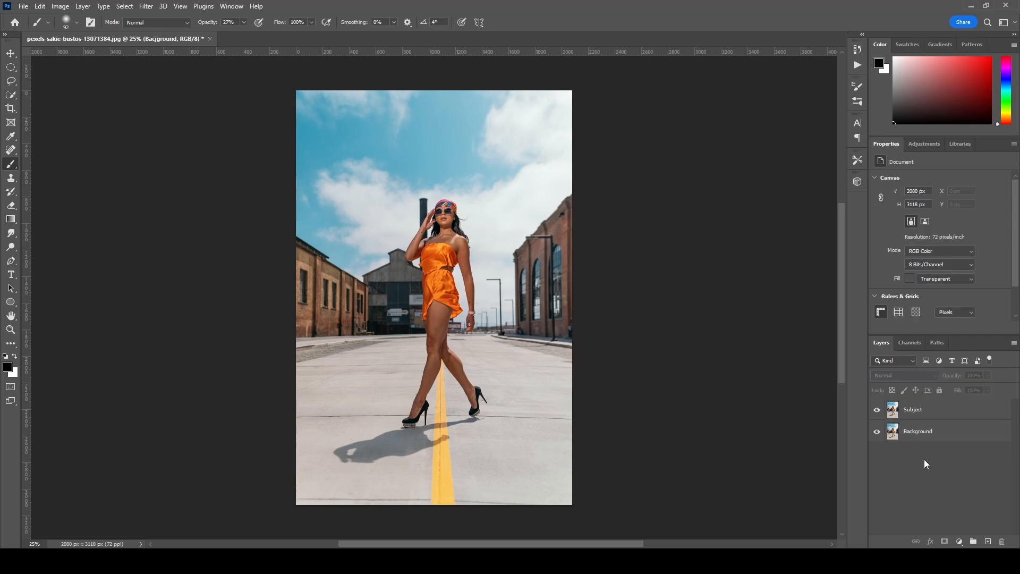
- With the Subject layer active, automatically select the subject in the photo
{"action": "left_click", "coordinate": [919, 409]}
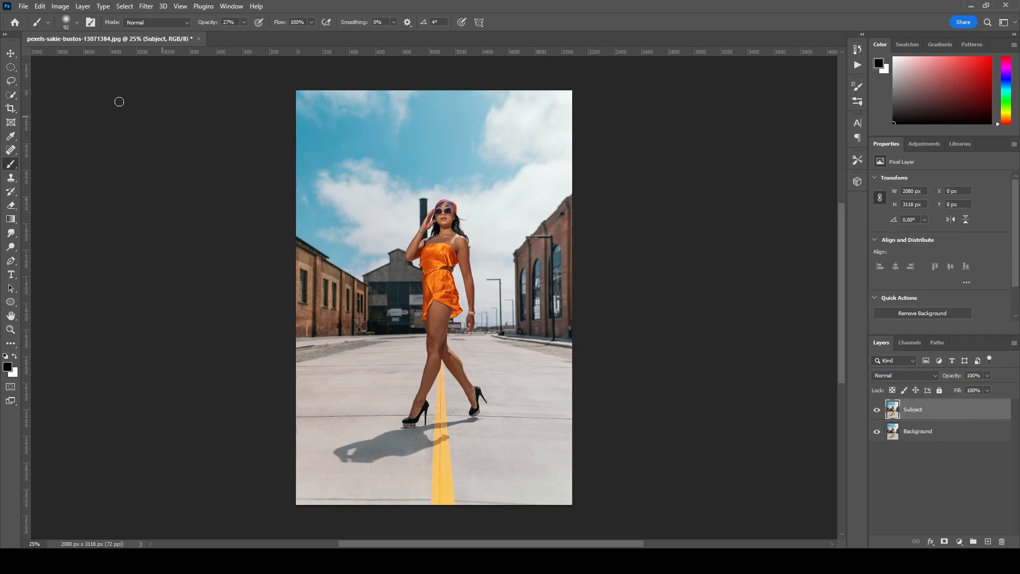
{"action": "left_click", "coordinate": [129, 7]}
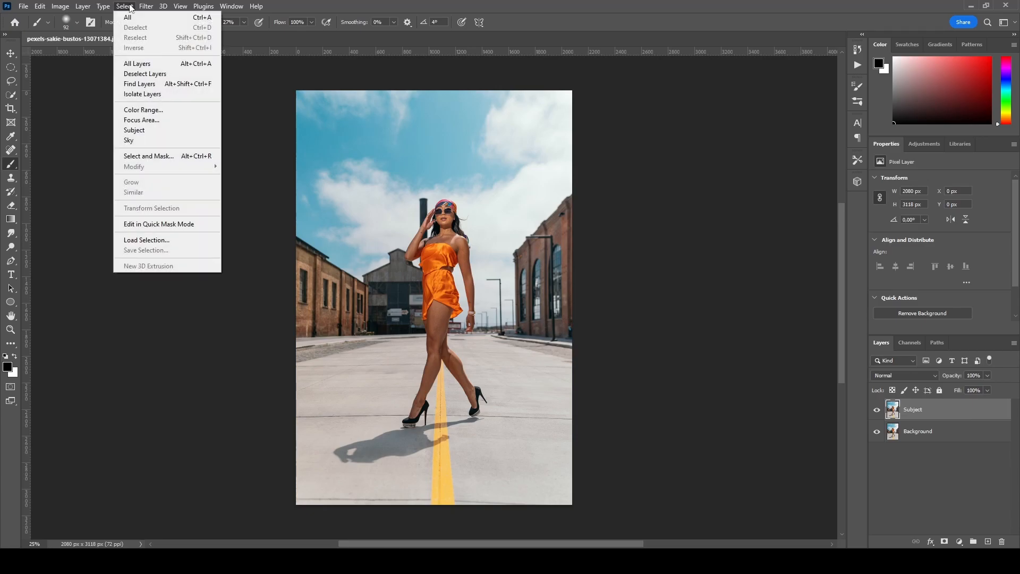
{"action": "left_click", "coordinate": [140, 134]}
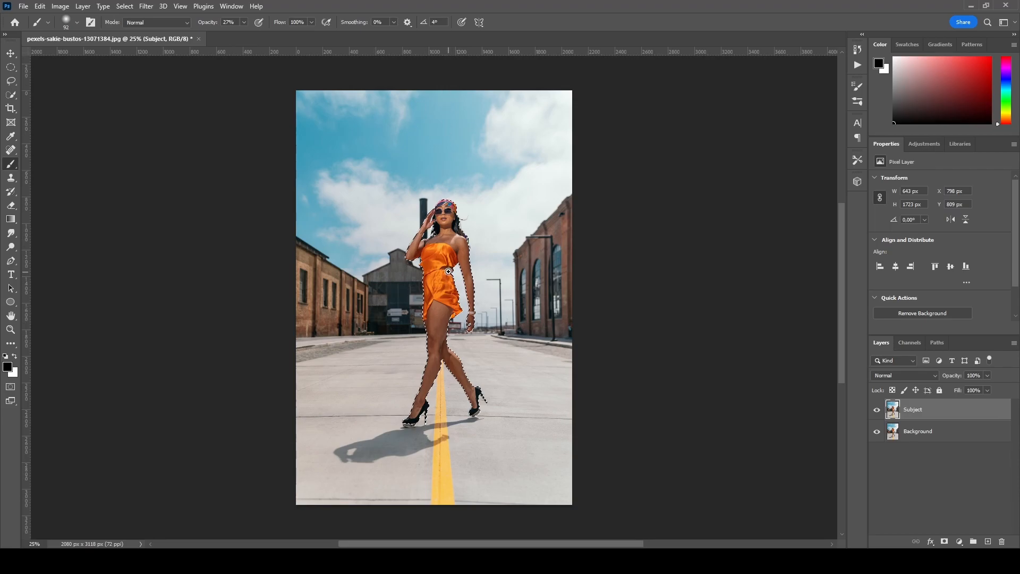
- Switch the subject selection into Quick Mask mode to refine it around the legs and shoes
{"action": "left_click", "coordinate": [449, 274], "text": "ctrl"}
{"action": "left_click", "coordinate": [448, 262], "text": "ctrl"}
{"action": "left_click_drag", "start_coordinate": [449, 273], "coordinate": [451, 193]}
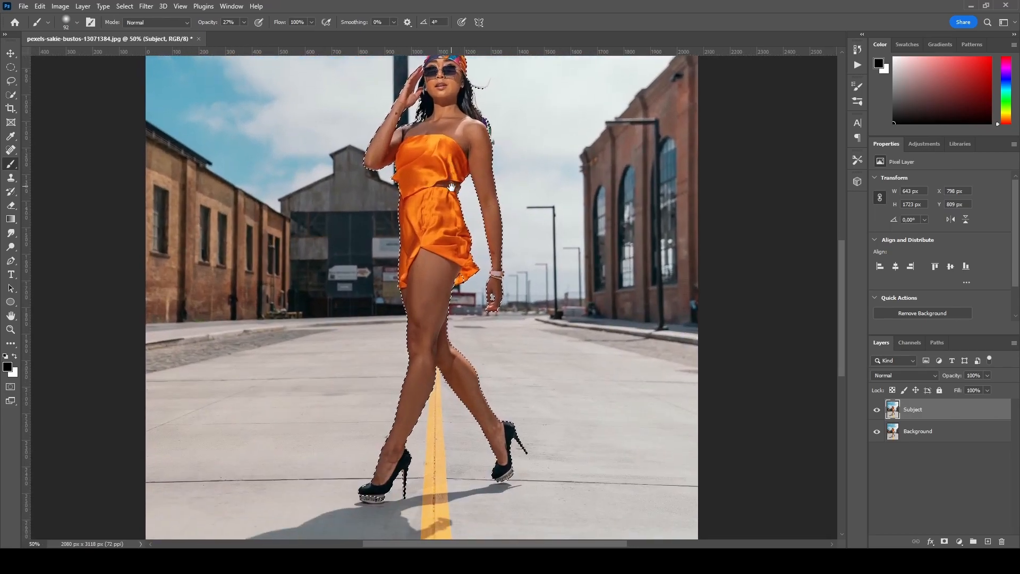
{"action": "left_click_drag", "start_coordinate": [452, 229], "coordinate": [451, 184]}
{"action": "left_click_drag", "start_coordinate": [414, 326], "coordinate": [425, 262]}
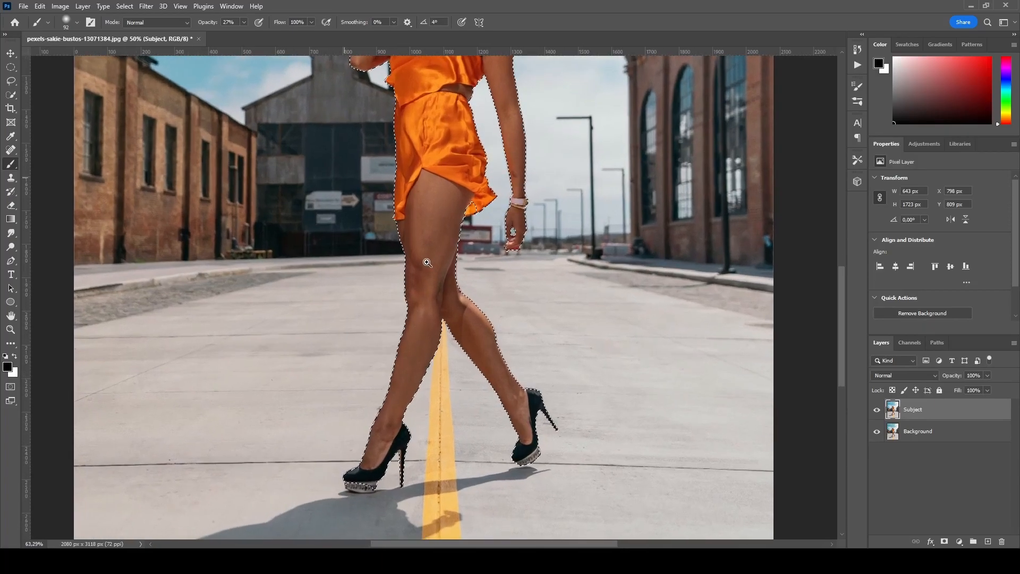
{"action": "left_click_drag", "start_coordinate": [419, 413], "coordinate": [429, 274]}
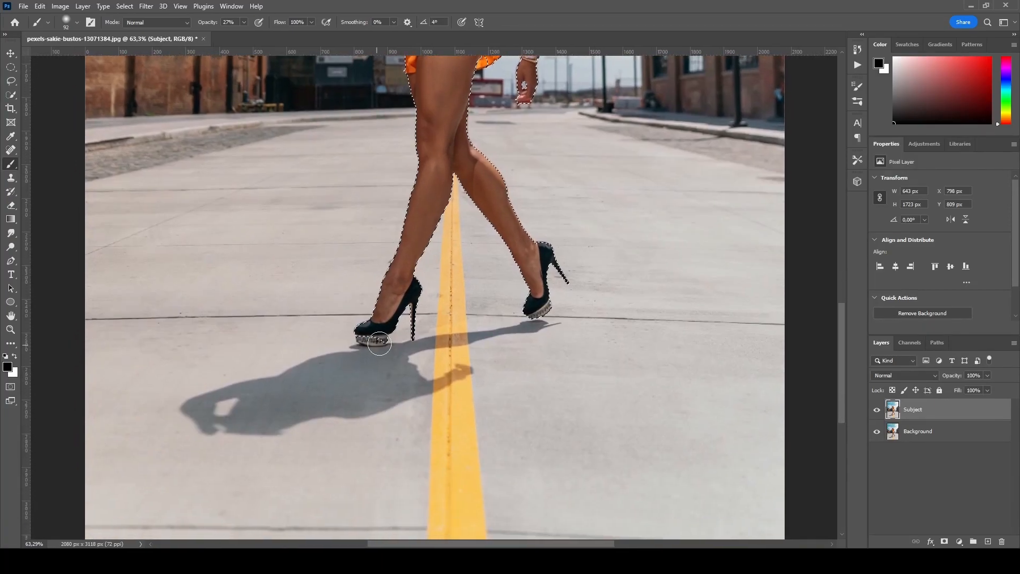
{"action": "key", "text": "ctrl+plus"}
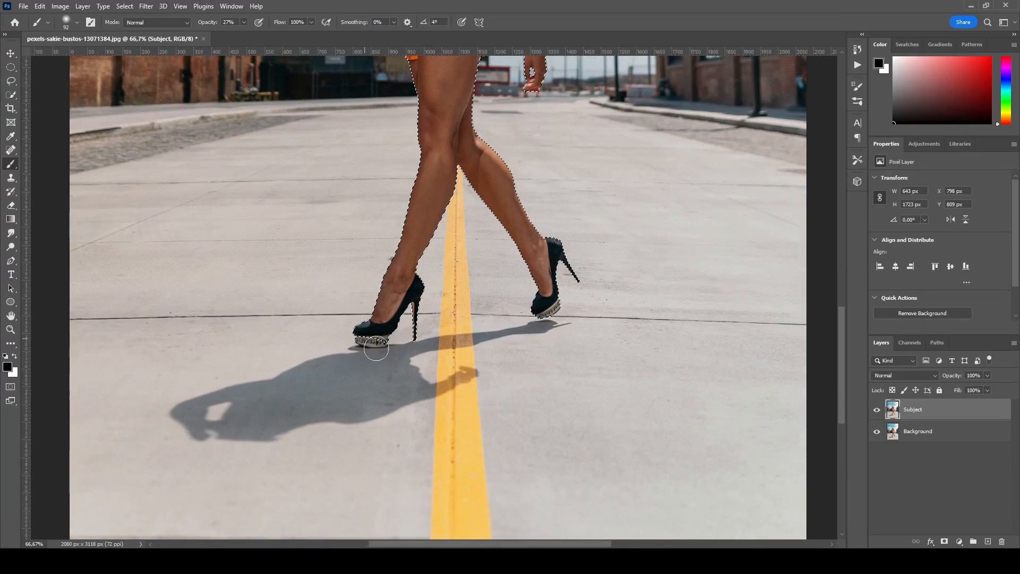
{"action": "left_click", "coordinate": [125, 6]}
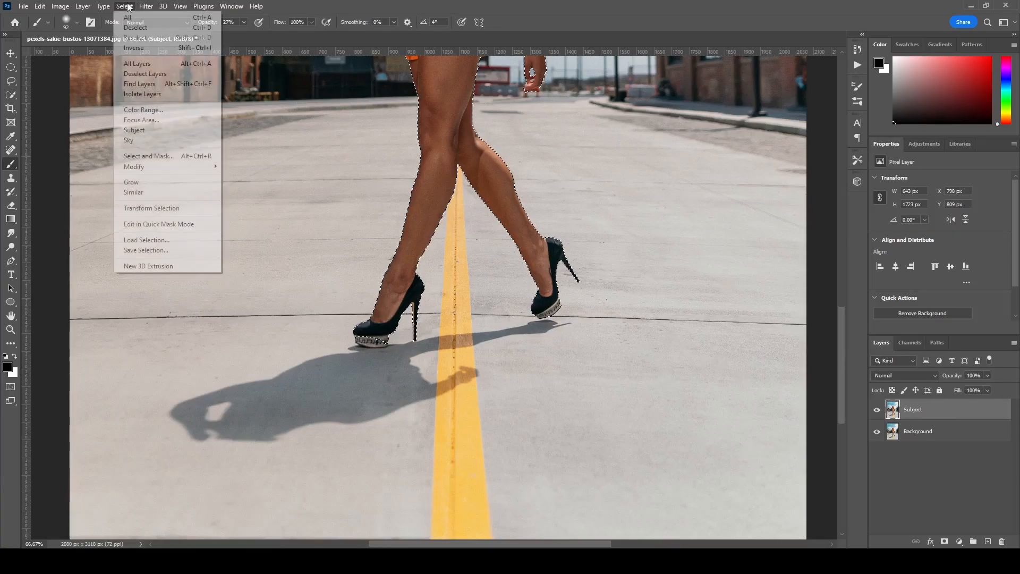
{"action": "left_click", "coordinate": [166, 224]}
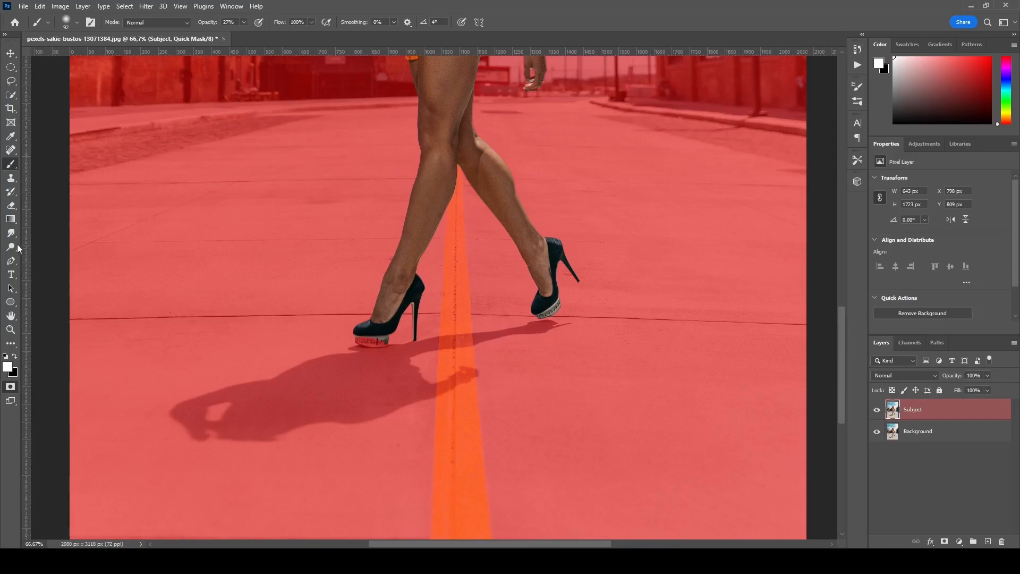
- Set the brush to 100% opacity and a smaller size, and paint the front shoe's sole into the mask
{"action": "left_click", "coordinate": [243, 22]}
{"action": "left_click_drag", "start_coordinate": [241, 35], "coordinate": [293, 40]}
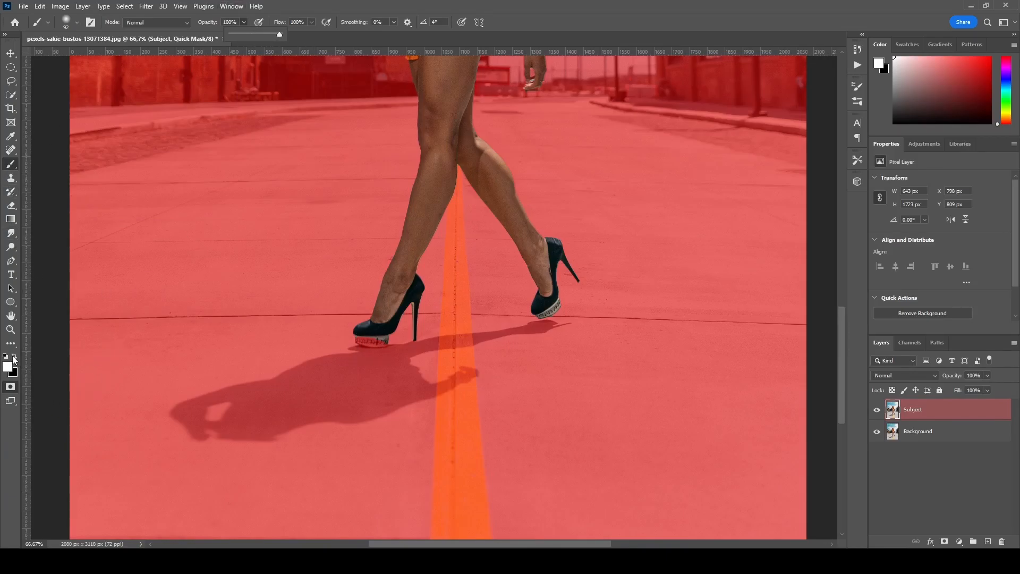
{"action": "left_click", "coordinate": [379, 338]}
{"action": "left_click", "coordinate": [379, 339]}
{"action": "left_click", "coordinate": [77, 23]}
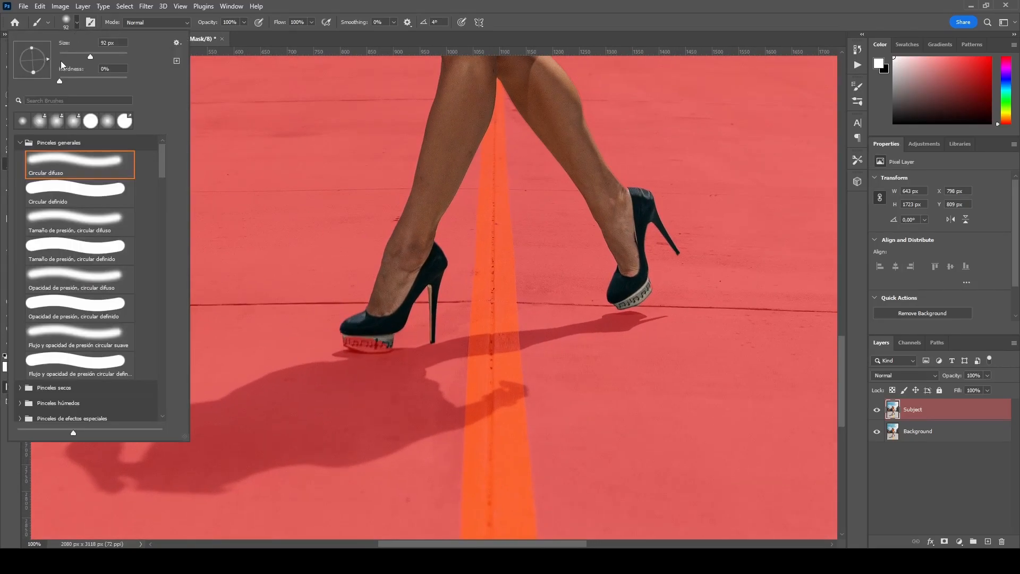
{"action": "left_click_drag", "start_coordinate": [66, 53], "coordinate": [65, 53]}
{"action": "mouse_move", "coordinate": [351, 343]}
{"action": "left_mouse_down"}
{"action": "mouse_move", "coordinate": [380, 343]}
{"action": "mouse_move", "coordinate": [352, 344]}
{"action": "mouse_move", "coordinate": [383, 346]}
{"action": "mouse_move", "coordinate": [346, 342]}
{"action": "mouse_move", "coordinate": [388, 341]}
{"action": "mouse_move", "coordinate": [363, 343]}
{"action": "left_mouse_up"}
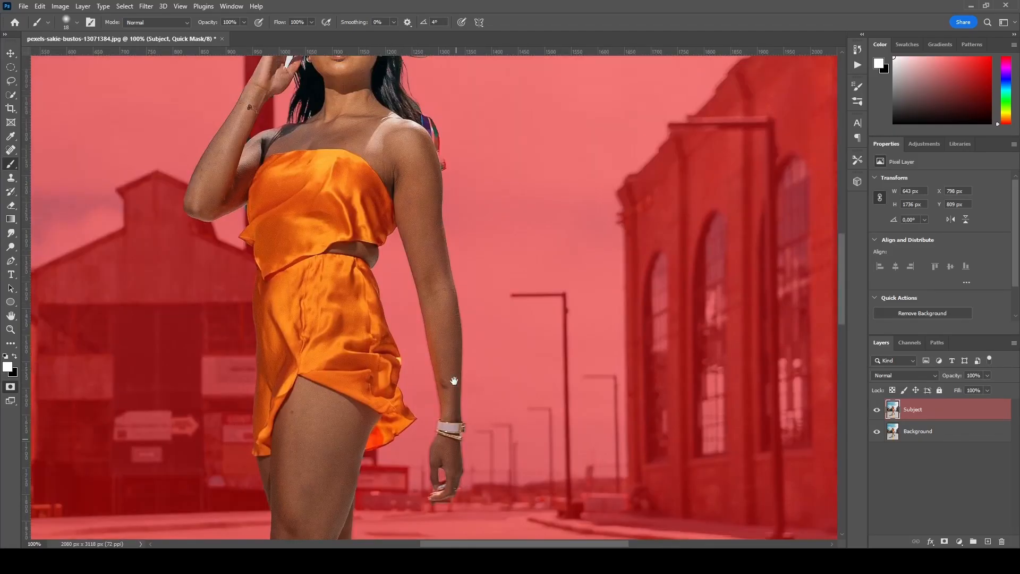
- Paint the mask along the shoulder, hair and dress edges to add the missed areas to the selection
{"action": "left_click_drag", "start_coordinate": [389, 321], "coordinate": [404, 425]}
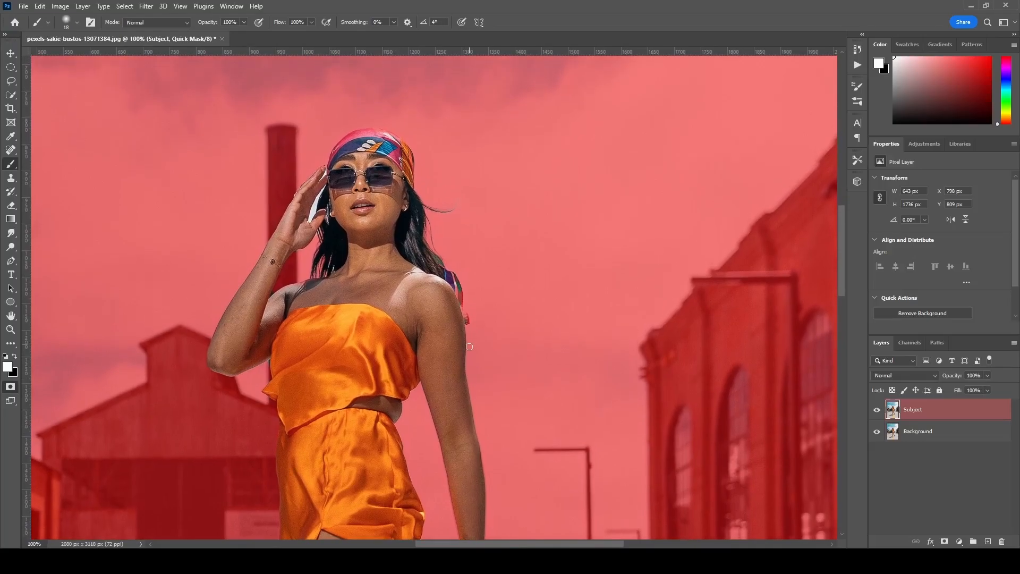
{"action": "left_click_drag", "start_coordinate": [440, 320], "coordinate": [444, 207]}
{"action": "left_click_drag", "start_coordinate": [401, 289], "coordinate": [408, 188]}
{"action": "mouse_move", "coordinate": [413, 353]}
{"action": "left_mouse_down"}
{"action": "mouse_move", "coordinate": [420, 284]}
{"action": "mouse_move", "coordinate": [405, 230]}
{"action": "mouse_move", "coordinate": [414, 206]}
{"action": "left_mouse_up"}
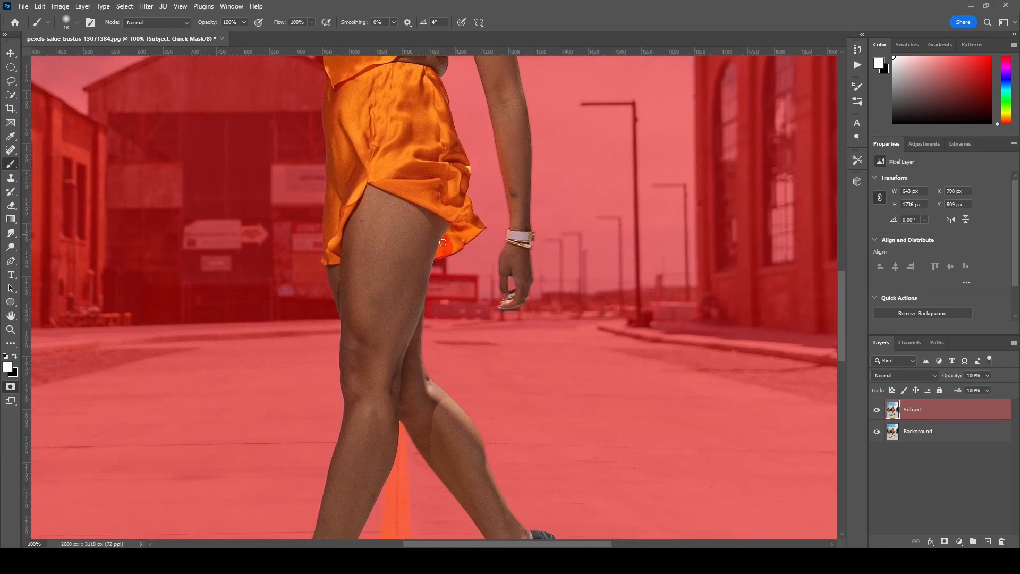
{"action": "left_click_drag", "start_coordinate": [453, 240], "coordinate": [441, 254]}
{"action": "left_click_drag", "start_coordinate": [416, 219], "coordinate": [416, 288]}
{"action": "left_click_drag", "start_coordinate": [375, 133], "coordinate": [389, 322]}
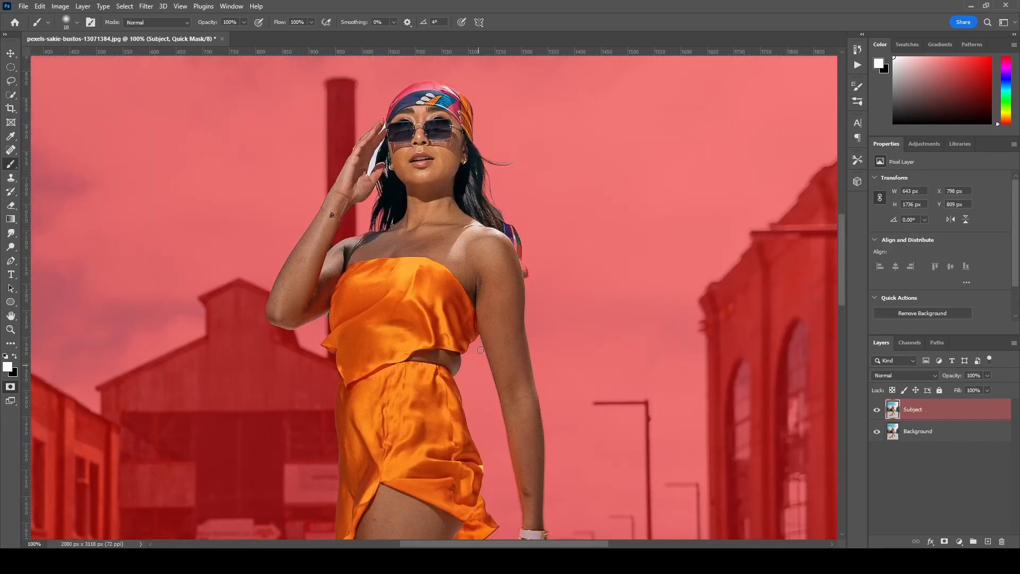
- Exit Quick Mask mode to return to the refined selection and fit the image on screen
{"action": "left_click", "coordinate": [144, 7]}
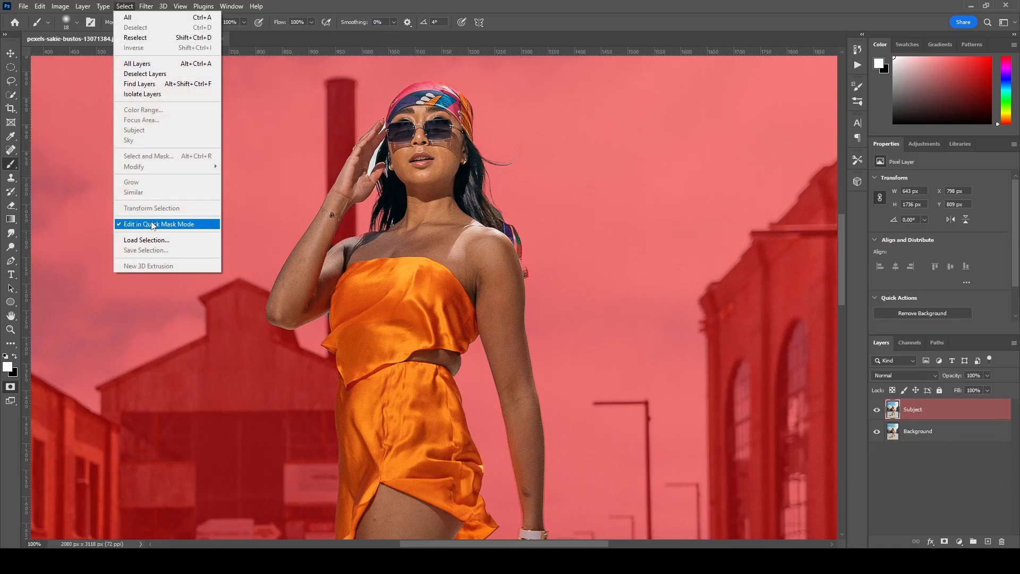
{"action": "left_click", "coordinate": [154, 224]}
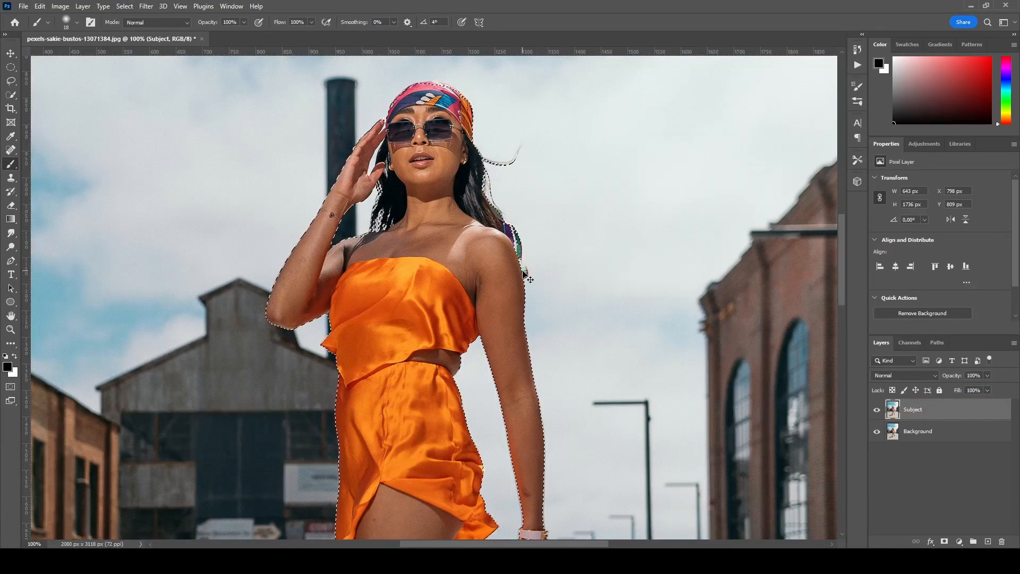
{"action": "key", "text": "ctrl+0"}
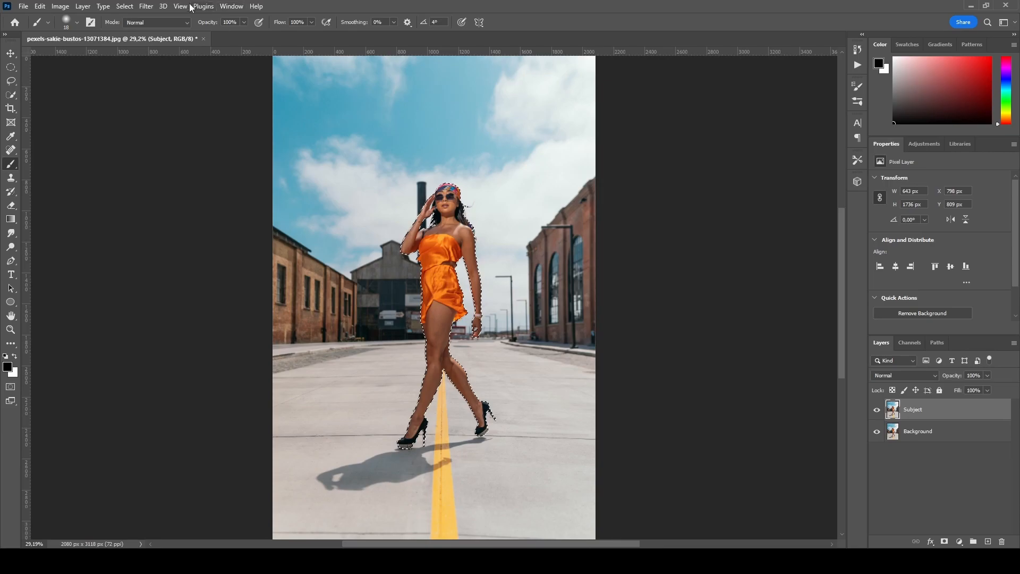
- Save the selection as a new channel named Subject
{"action": "left_click", "coordinate": [124, 7]}
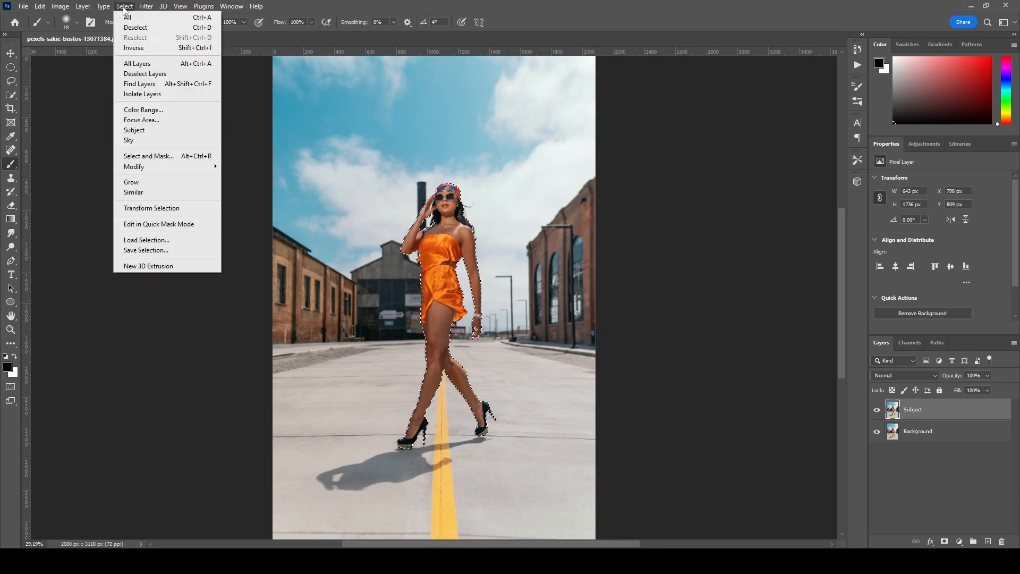
{"action": "left_click", "coordinate": [146, 251]}
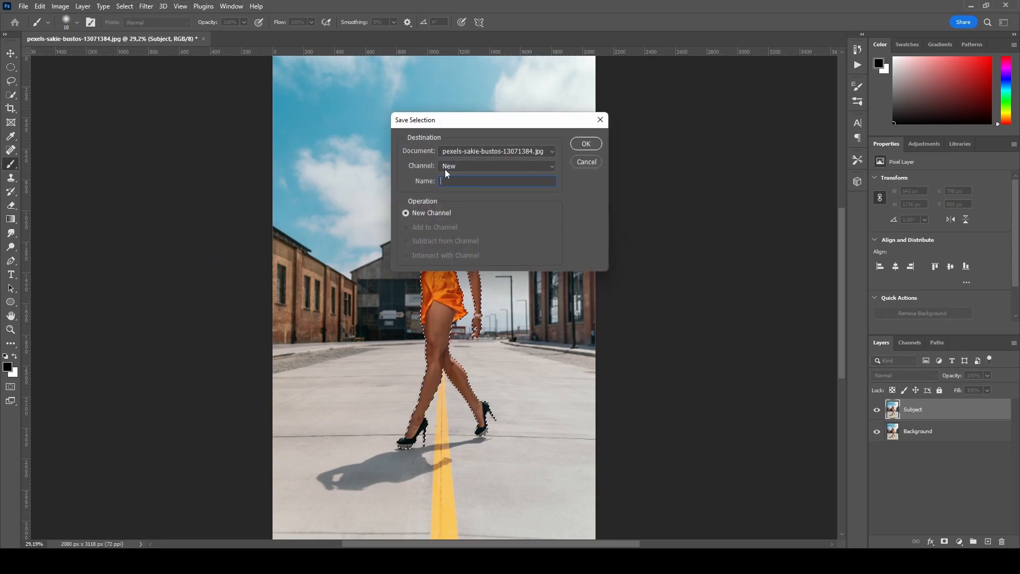
{"action": "type", "text": "Sub"}
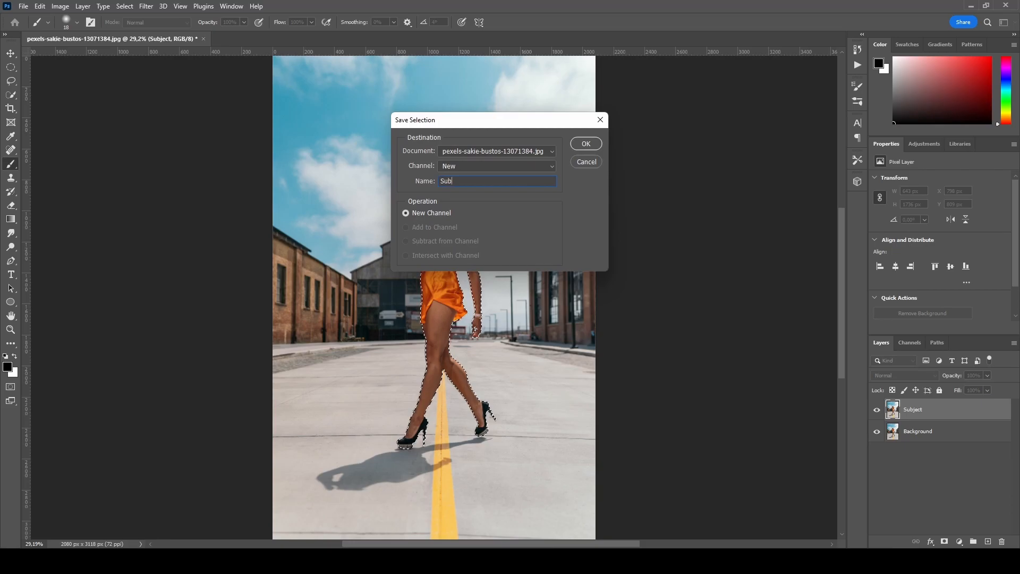
{"action": "type", "text": "ject"}
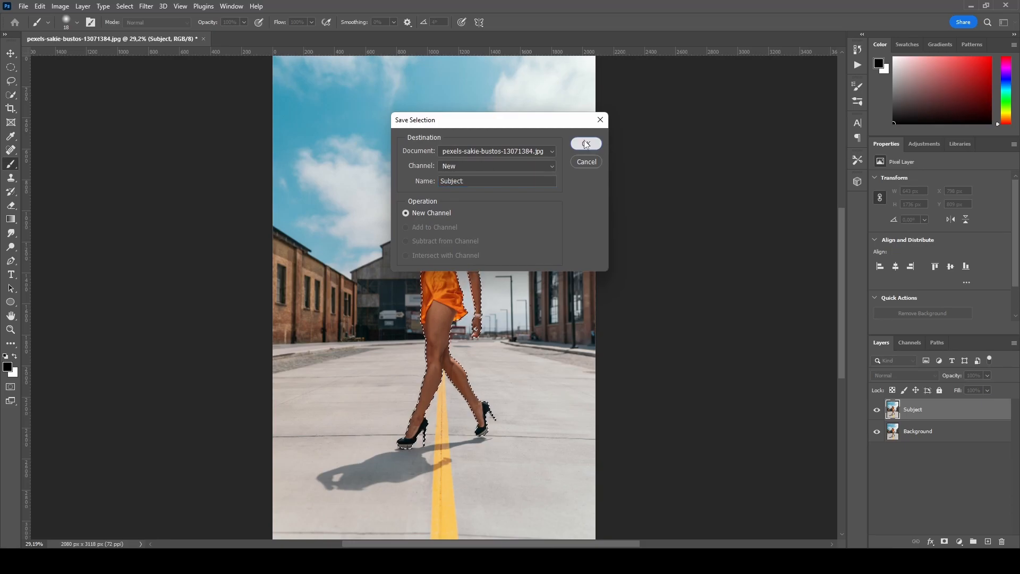
{"action": "left_click", "coordinate": [586, 143]}
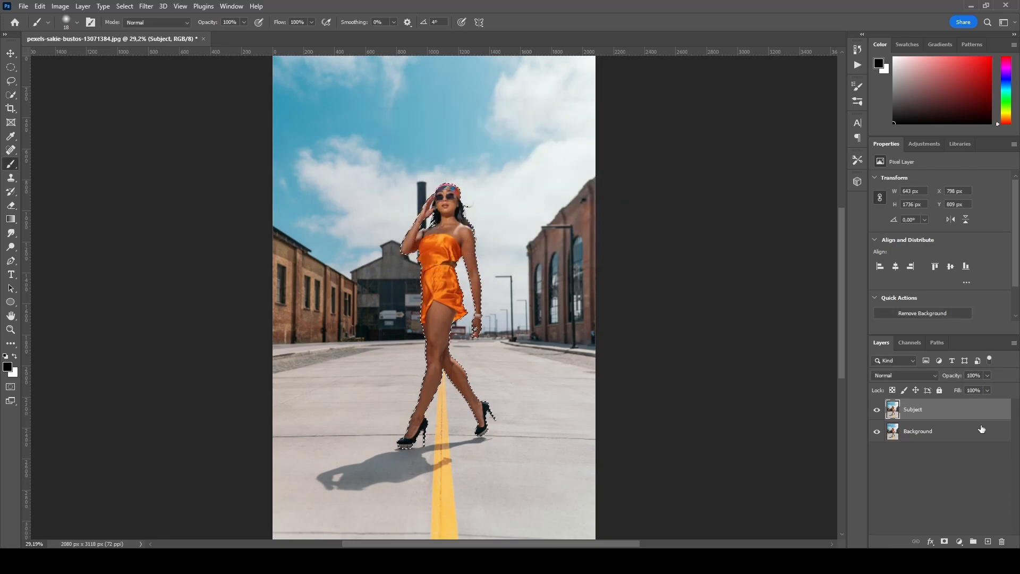
- Hide the Subject layer, select the Background layer, and expand the selection by 20 pixels
{"action": "left_click", "coordinate": [929, 433]}
{"action": "left_click", "coordinate": [877, 410]}
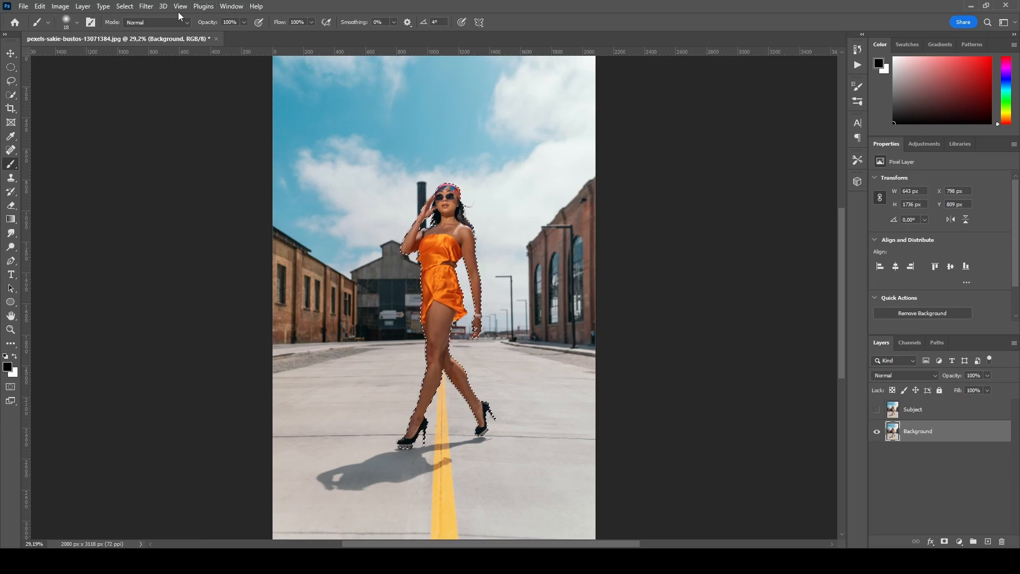
{"action": "left_click", "coordinate": [124, 6]}
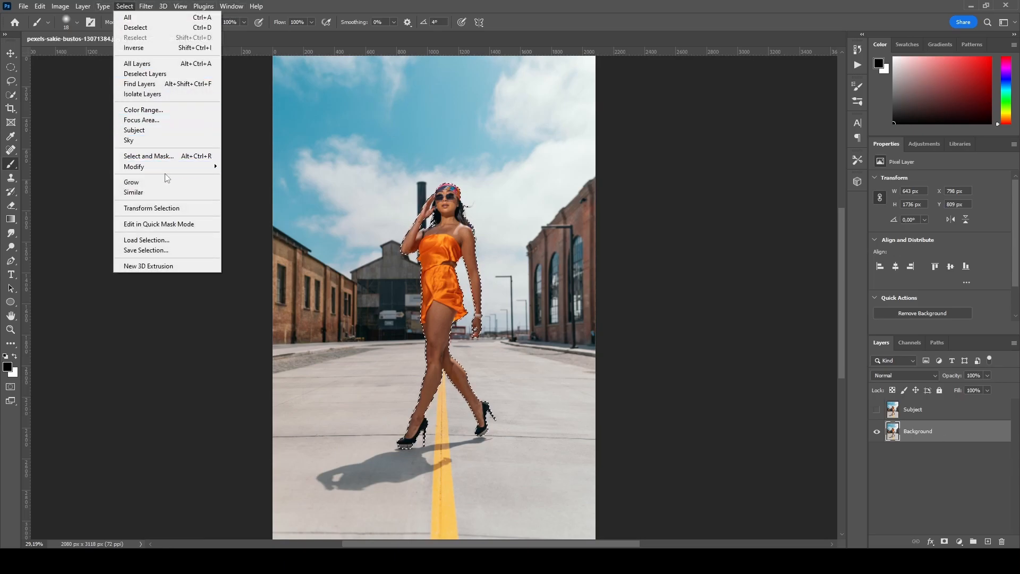
{"action": "mouse_move", "coordinate": [166, 169]}
{"action": "left_click", "coordinate": [247, 187]}
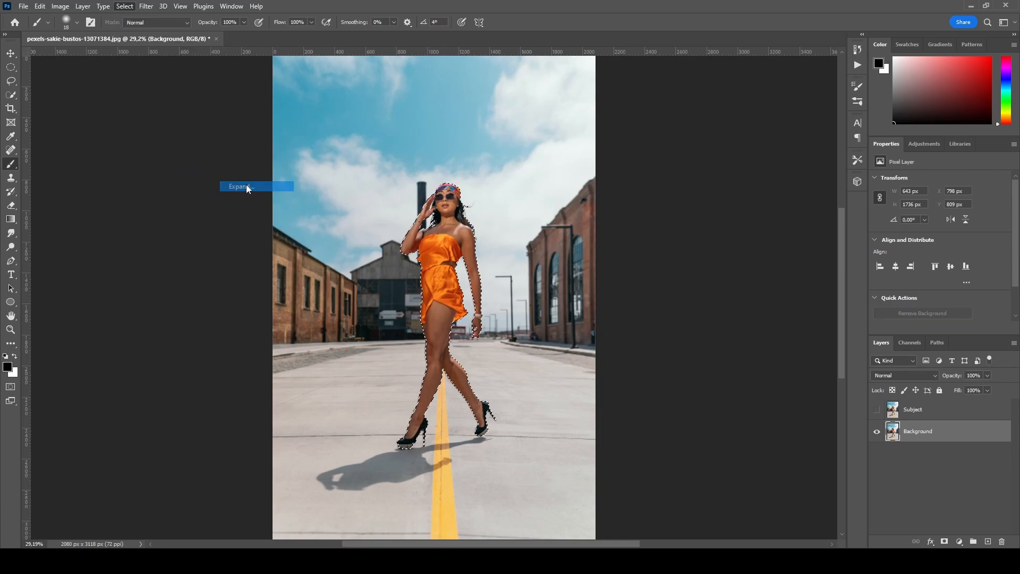
{"action": "type", "text": "20"}
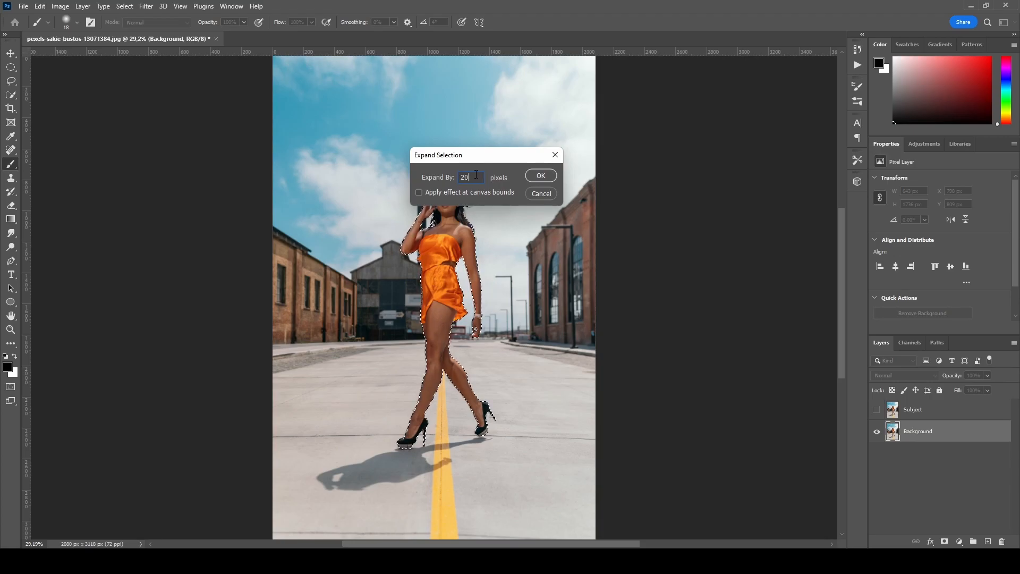
{"action": "left_click", "coordinate": [541, 175]}
- Fill the expanded selection on the Background layer with Content-Aware fill
{"action": "scroll", "coordinate": [441, 194], "scroll_direction": "up", "scroll_amount": 3}
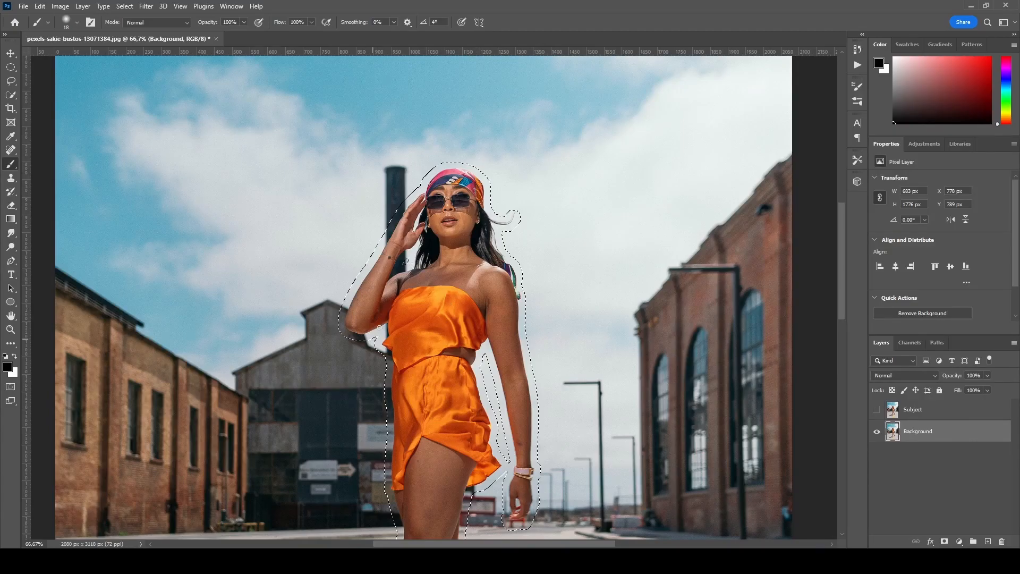
{"action": "key", "text": "ctrl+0"}
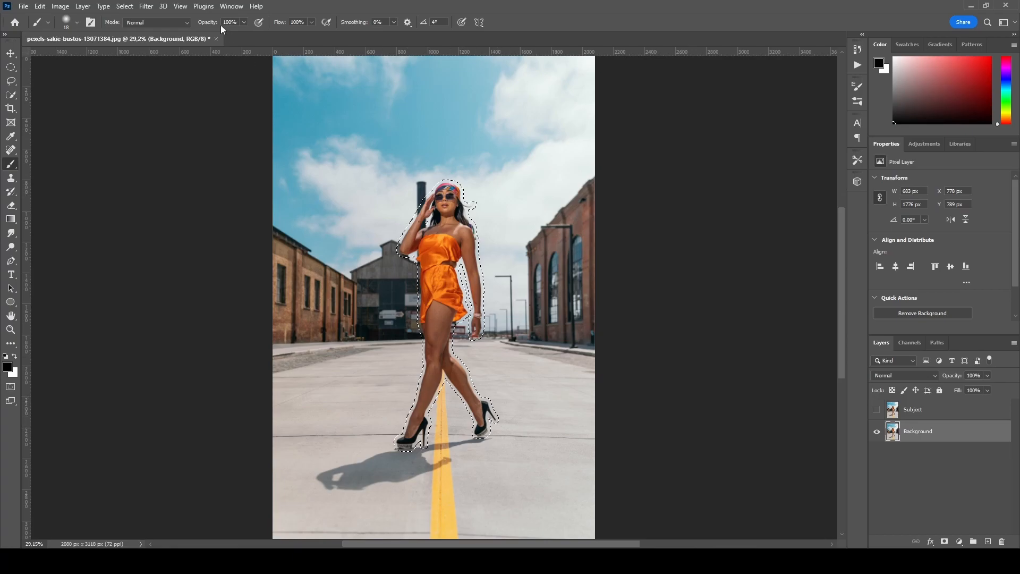
{"action": "left_click", "coordinate": [40, 7]}
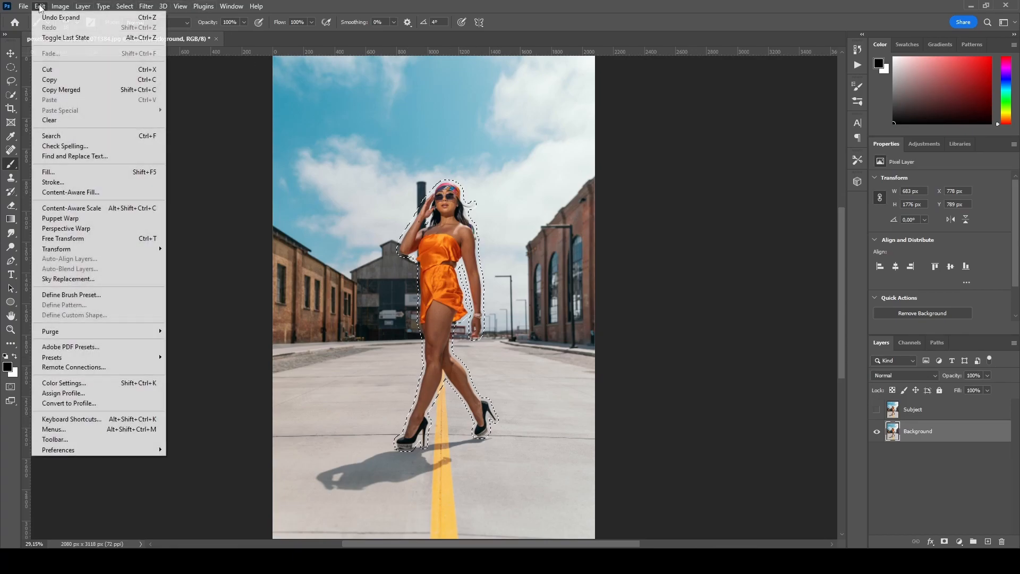
{"action": "left_click", "coordinate": [48, 172]}
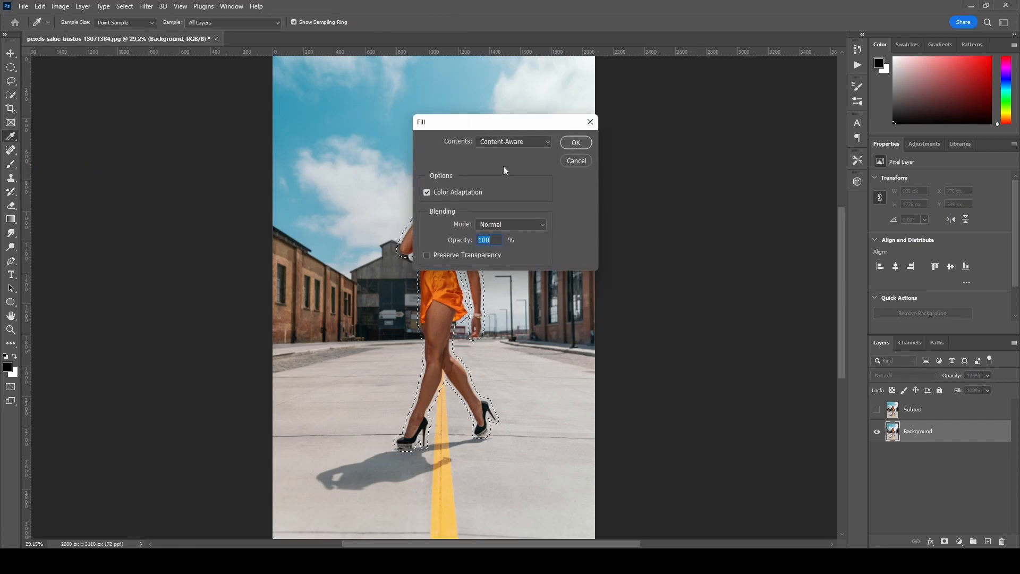
{"action": "left_click", "coordinate": [572, 143]}
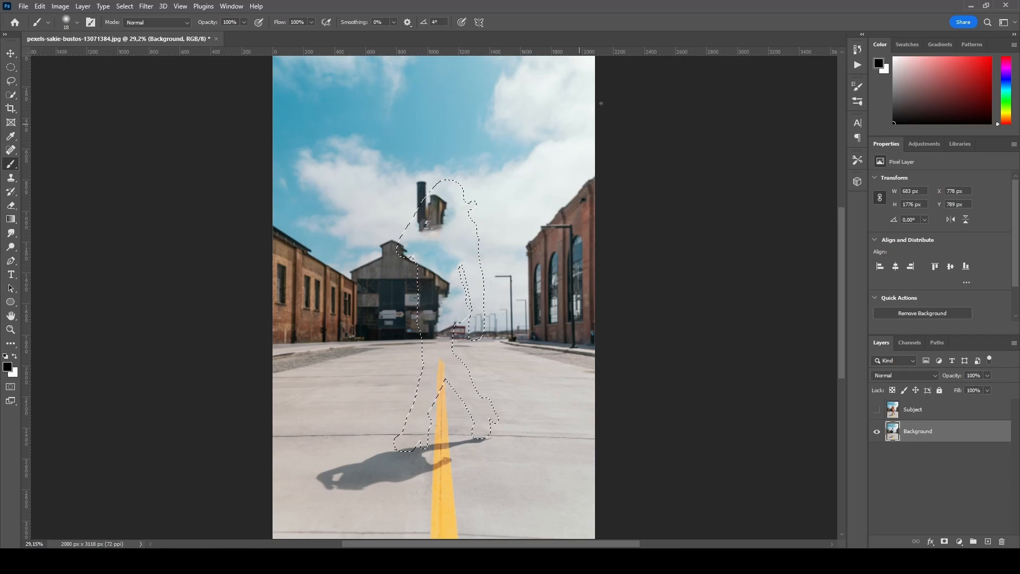
- Deselect and toggle the Subject layer's visibility to compare, leaving it visible
{"action": "key", "text": "ctrl+d"}
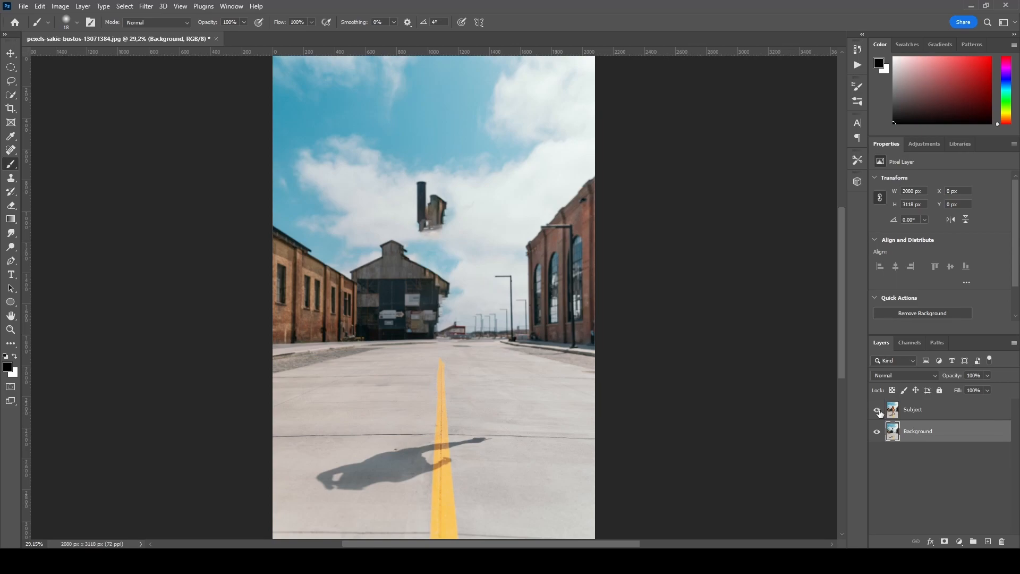
{"action": "left_click", "coordinate": [877, 409]}
{"action": "left_click", "coordinate": [878, 410]}
{"action": "left_click", "coordinate": [878, 411]}
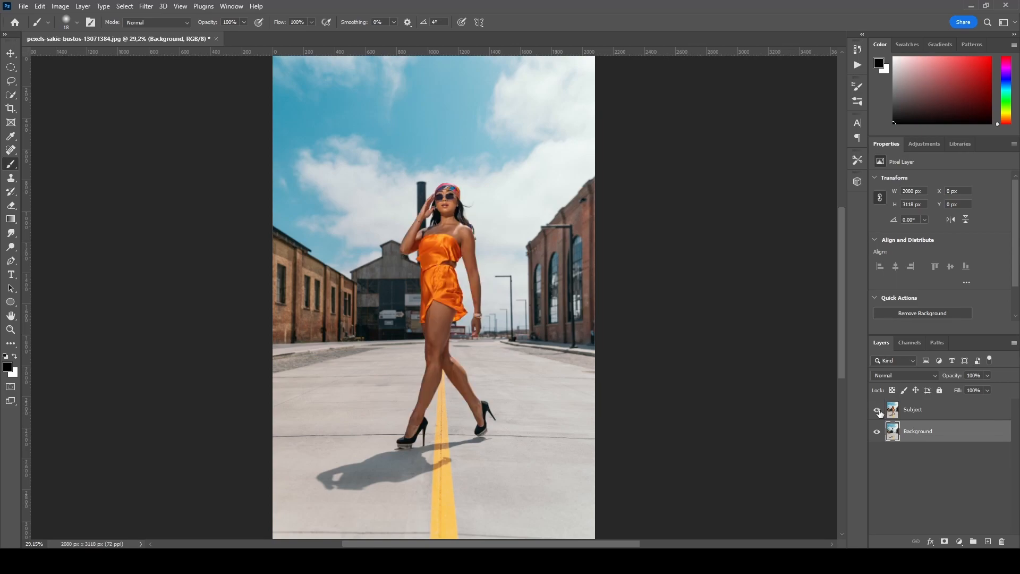
{"action": "left_click", "coordinate": [878, 410]}
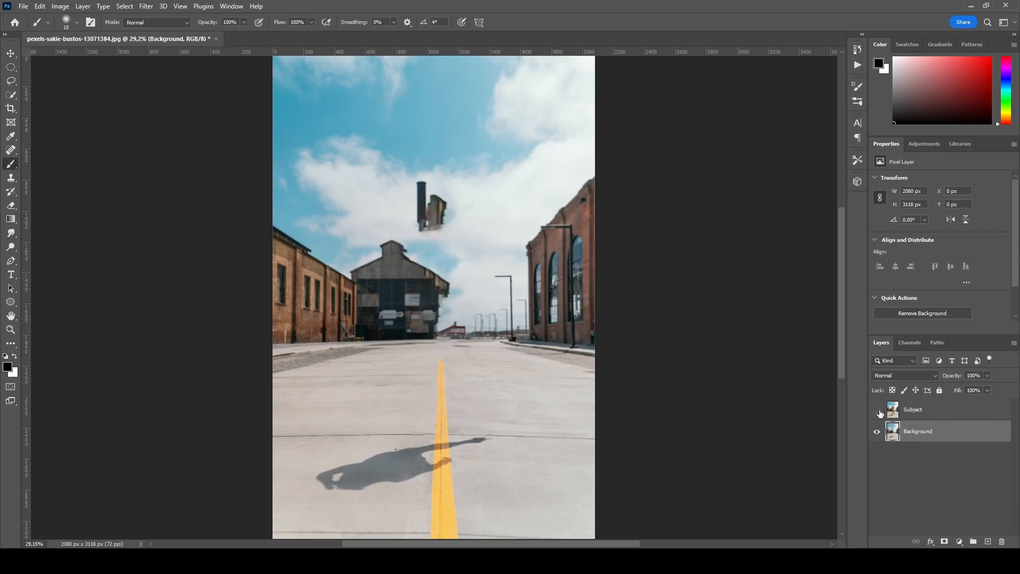
{"action": "left_click", "coordinate": [877, 411]}
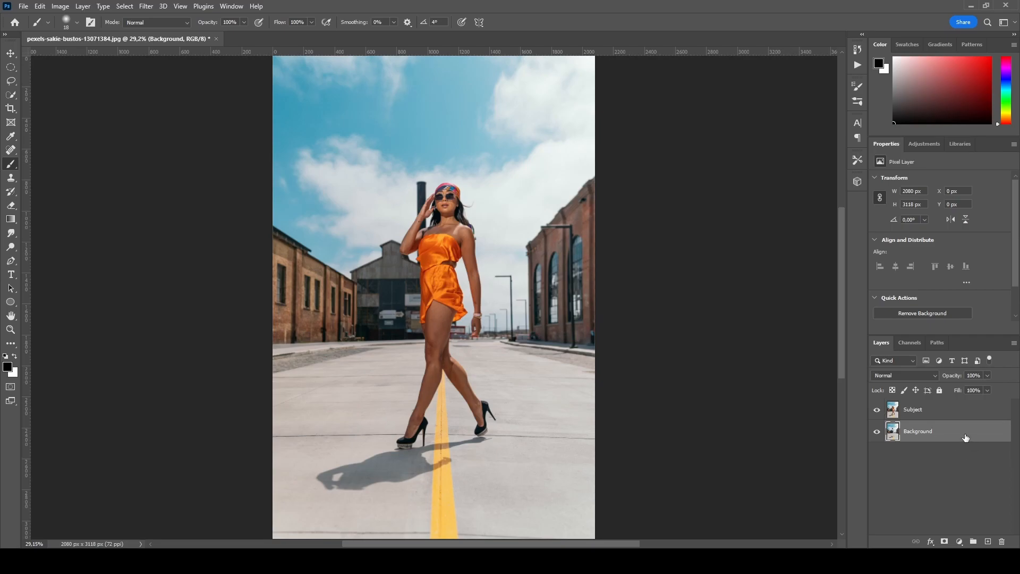
- Duplicate the Background layer and rename the copy Background Blur
{"action": "left_click_drag", "start_coordinate": [966, 436], "coordinate": [987, 541]}
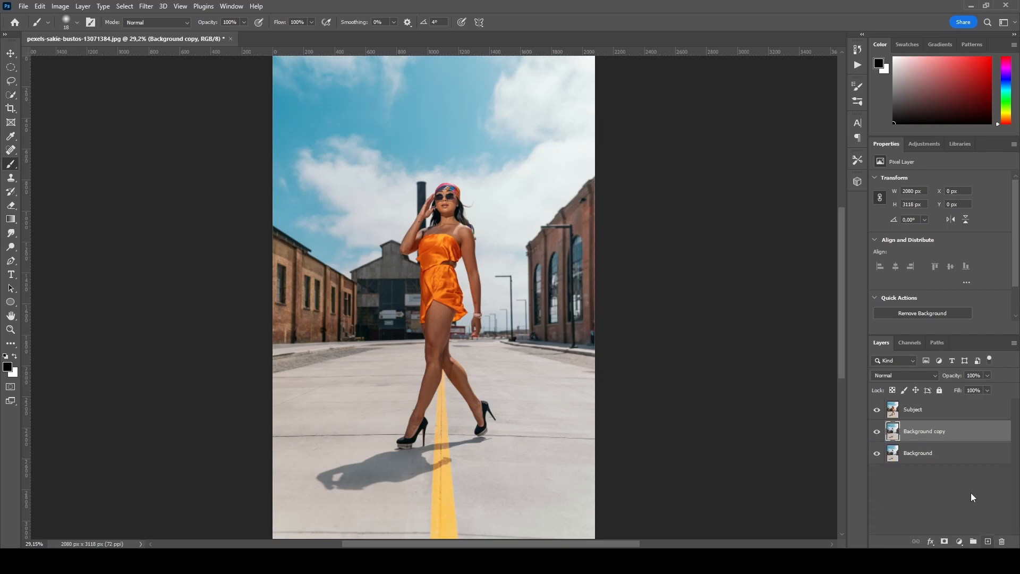
{"action": "double_click", "coordinate": [940, 432]}
{"action": "double_click", "coordinate": [943, 432]}
{"action": "type", "text": "Blur"}
{"action": "left_click", "coordinate": [967, 474]}
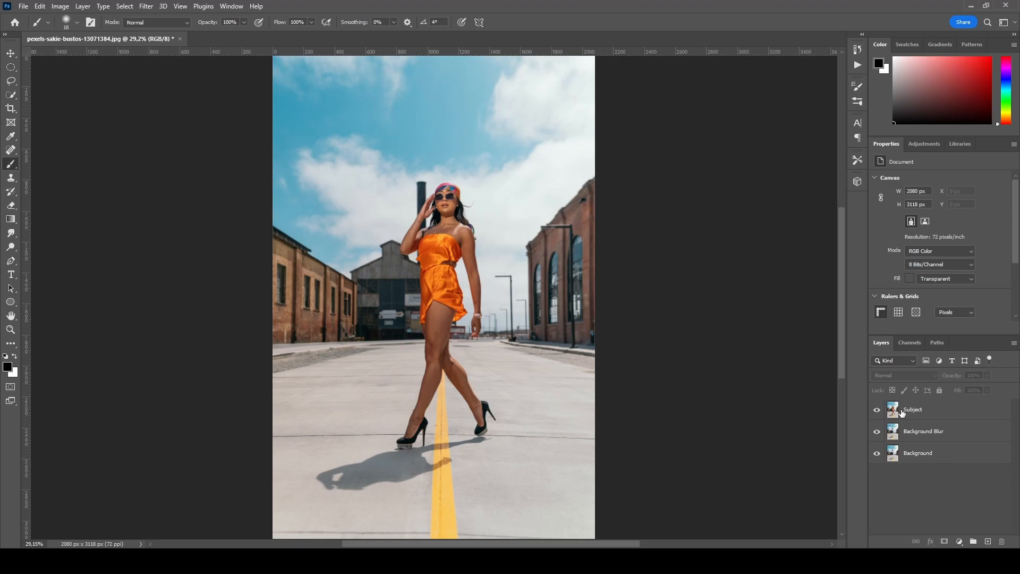
- Load the Subject channel as a selection and turn it into a layer mask on the Subject layer
{"action": "left_click", "coordinate": [901, 412]}
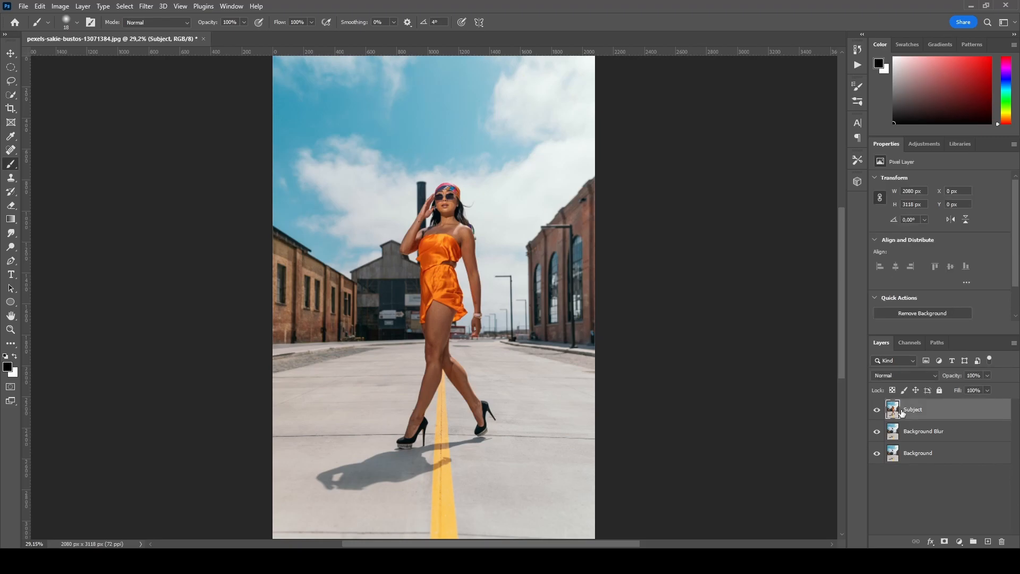
{"action": "left_click", "coordinate": [124, 6]}
{"action": "left_click", "coordinate": [164, 241]}
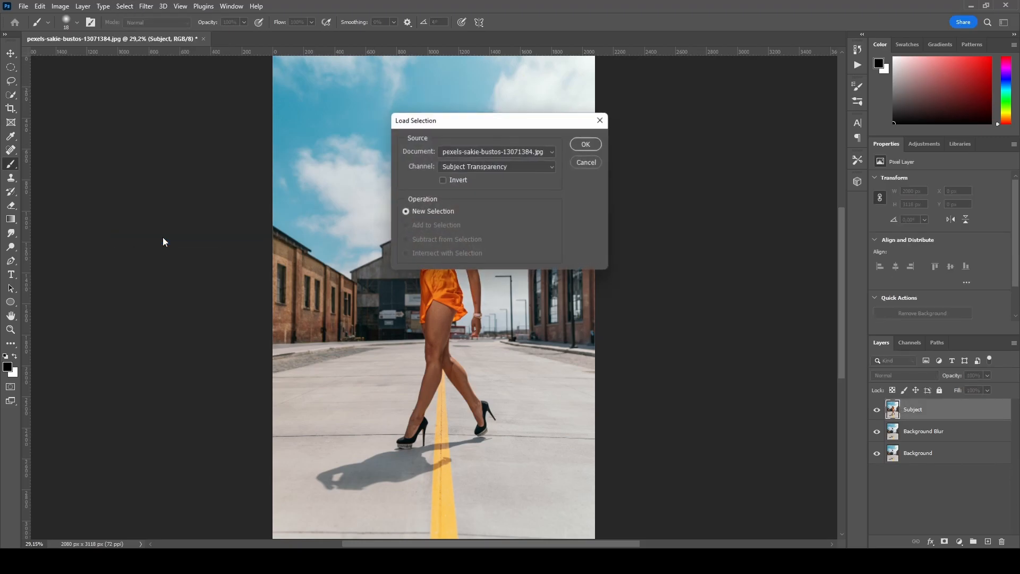
{"action": "left_click", "coordinate": [547, 168]}
{"action": "left_click", "coordinate": [480, 195]}
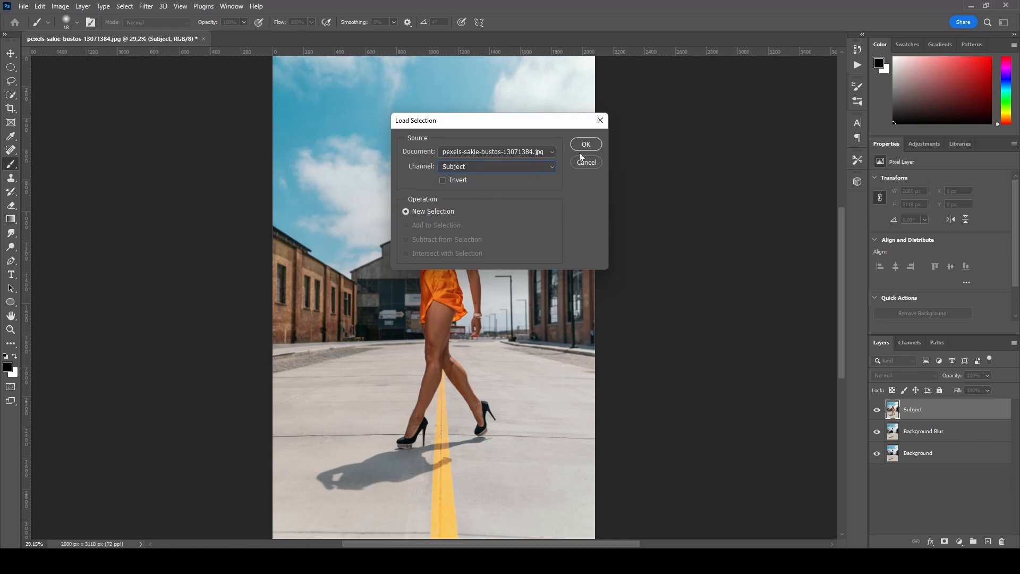
{"action": "left_click", "coordinate": [584, 145]}
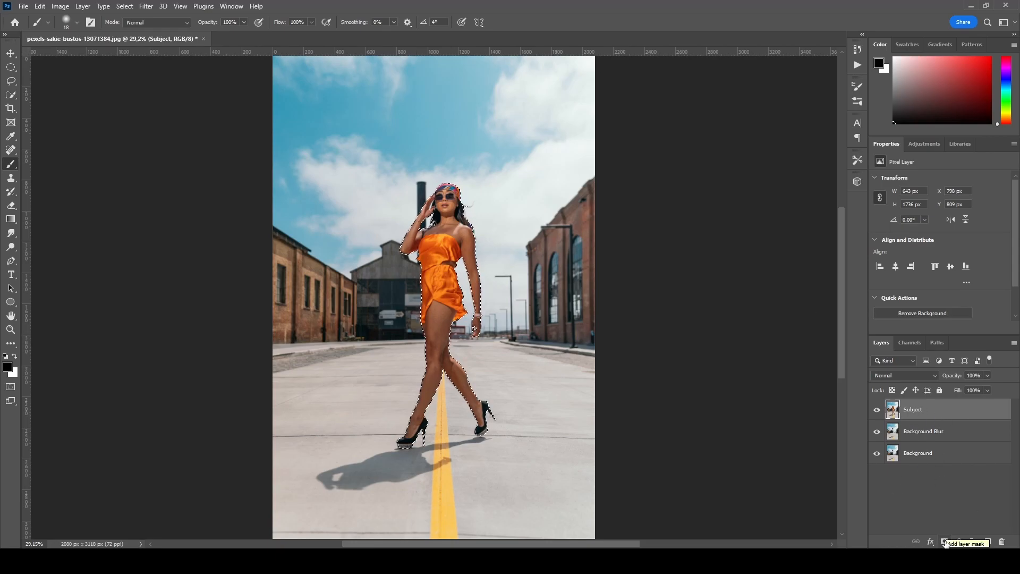
{"action": "left_click", "coordinate": [945, 542]}
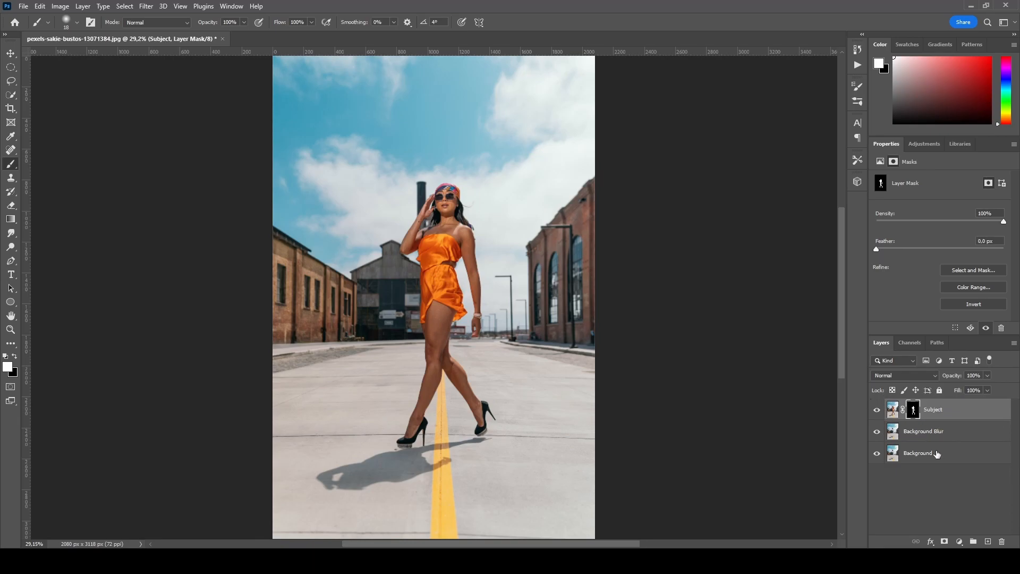
- Apply a Gaussian Blur with a radius of about 9.8 pixels to the Background Blur layer
{"action": "left_click", "coordinate": [908, 432]}
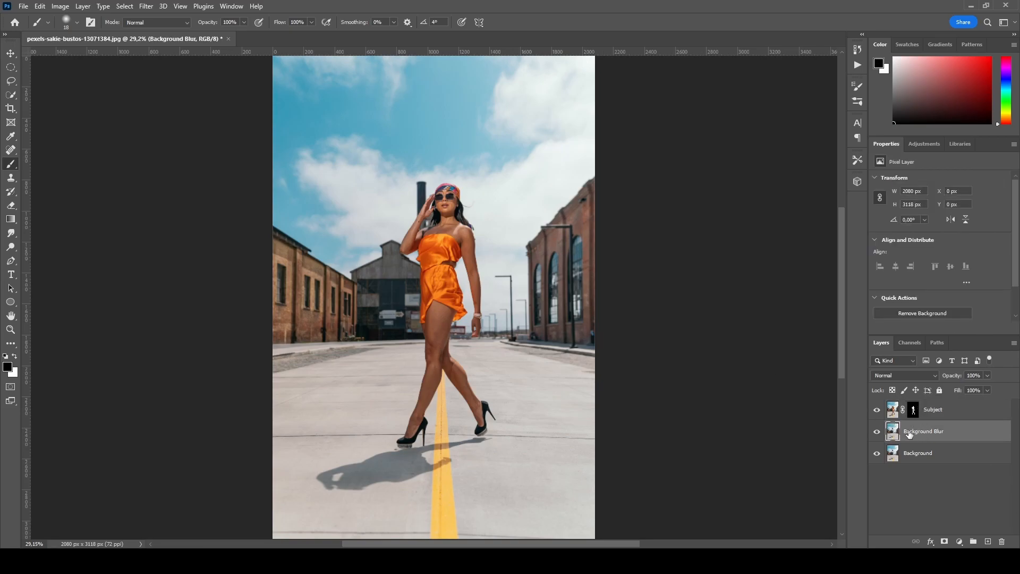
{"action": "left_click", "coordinate": [145, 7]}
{"action": "mouse_move", "coordinate": [213, 142]}
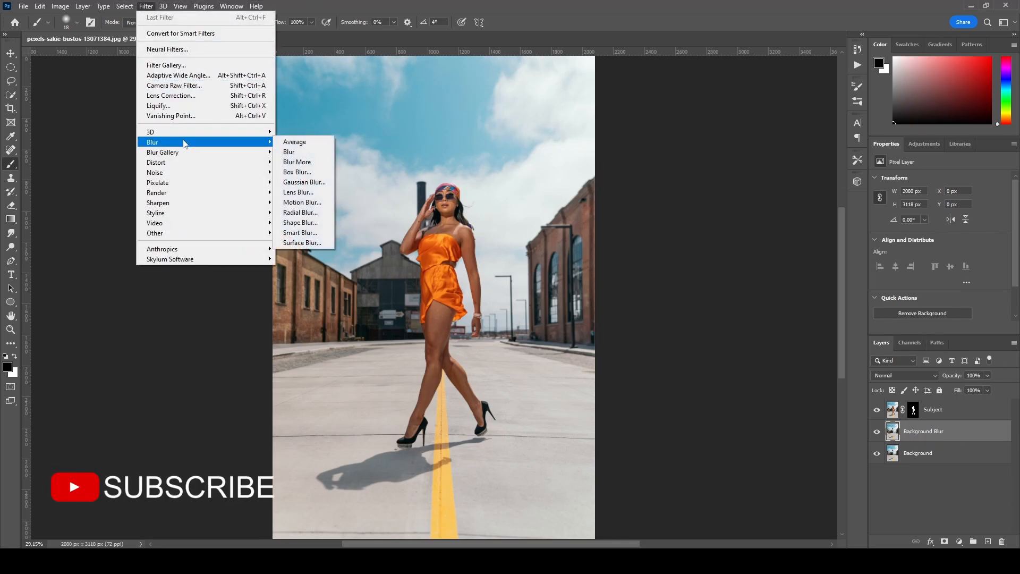
{"action": "left_click", "coordinate": [291, 182]}
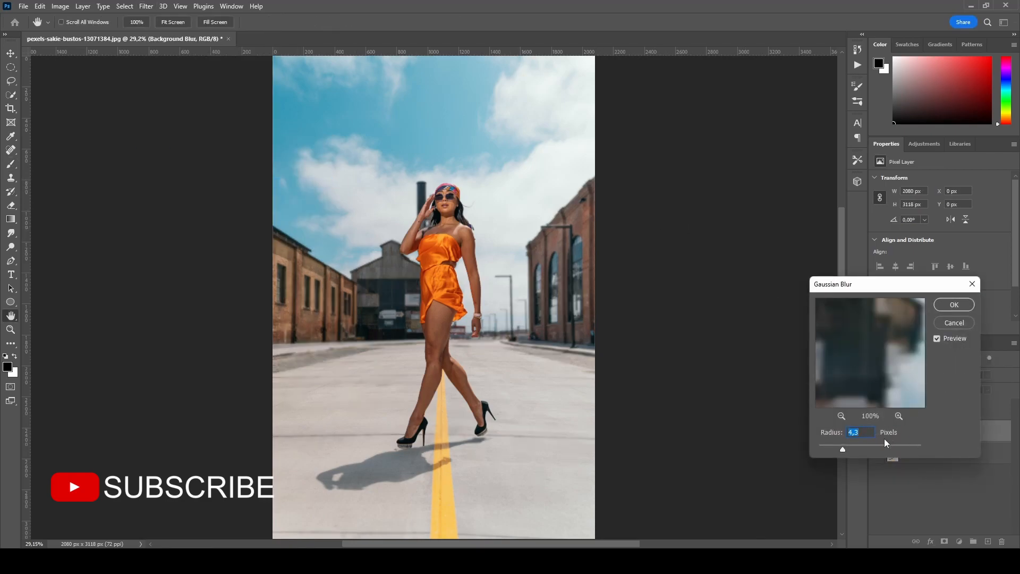
{"action": "left_click_drag", "start_coordinate": [842, 450], "coordinate": [855, 450]}
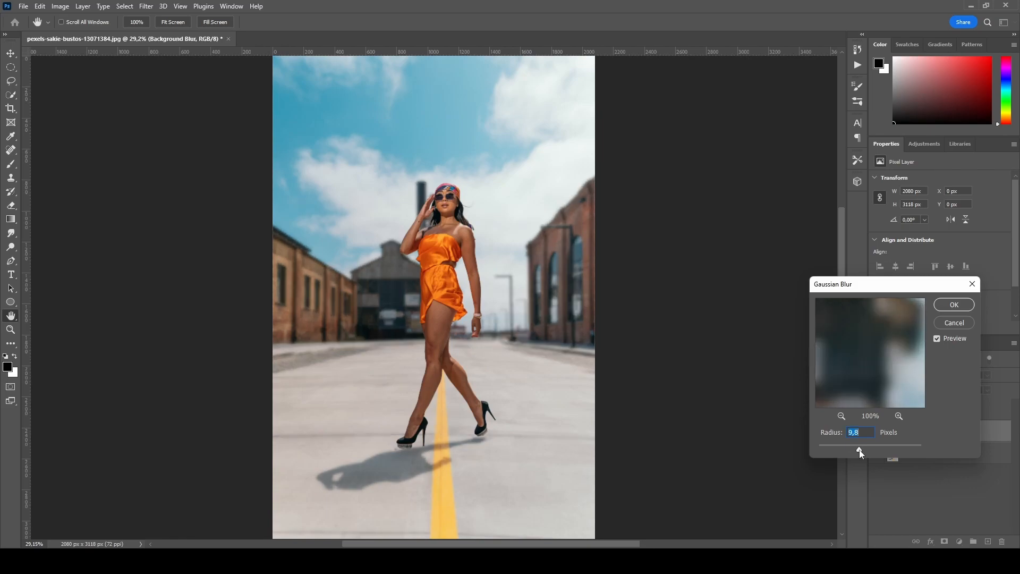
{"action": "left_click_drag", "start_coordinate": [859, 450], "coordinate": [861, 450]}
{"action": "left_click", "coordinate": [954, 305]}
- Switch to the Brush tool, check the blur near her feet, and add a layer mask to Background Blur
{"action": "key", "text": "b"}
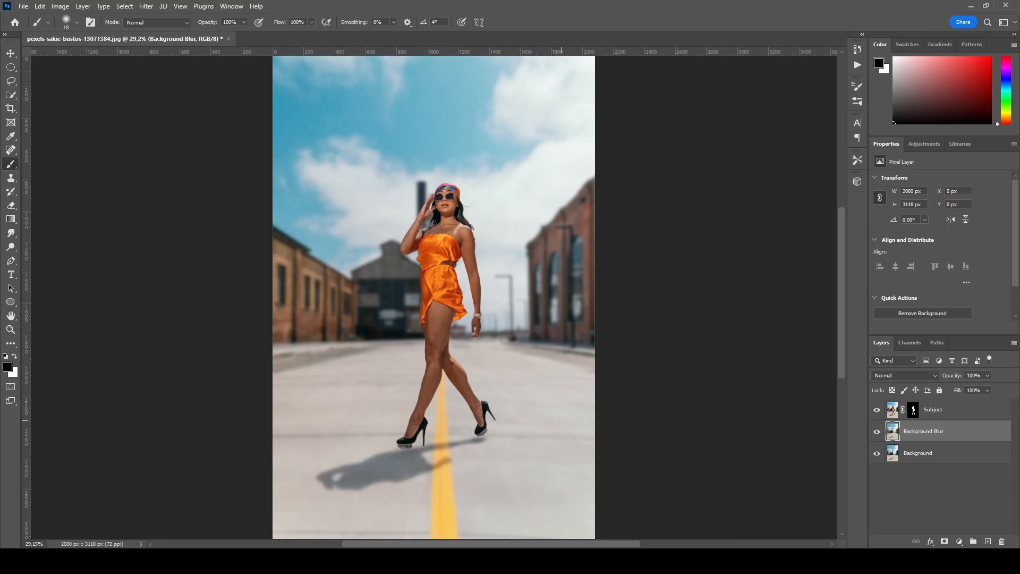
{"action": "scroll", "coordinate": [409, 418], "scroll_direction": "up", "scroll_amount": 3}
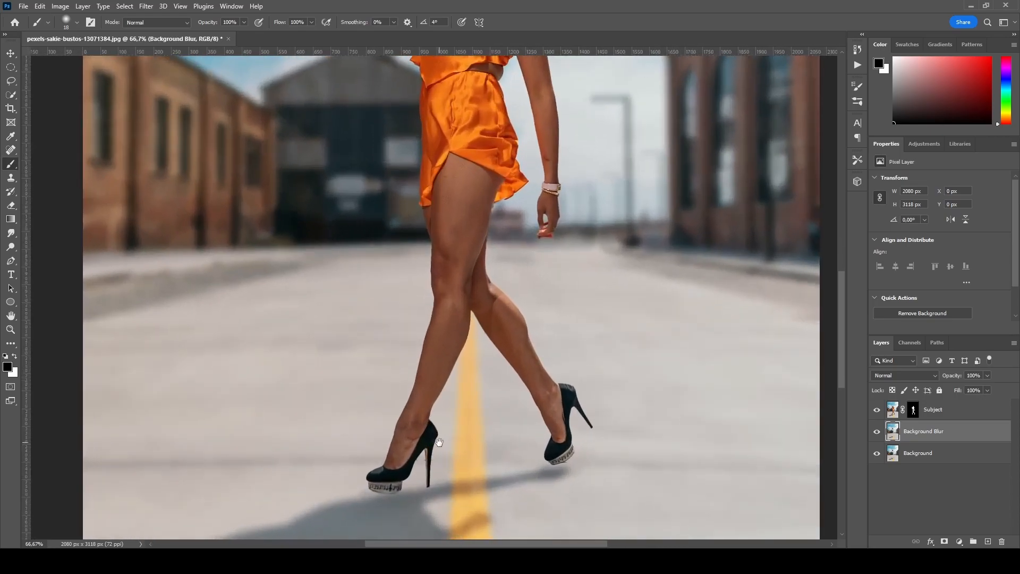
{"action": "left_click_drag", "start_coordinate": [439, 442], "coordinate": [454, 330]}
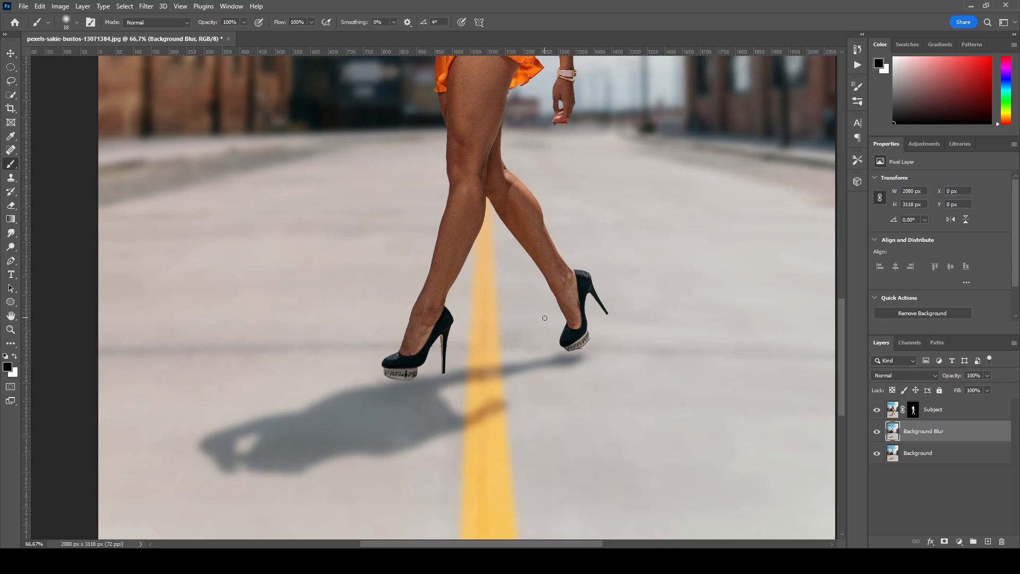
{"action": "key", "text": "ctrl+0"}
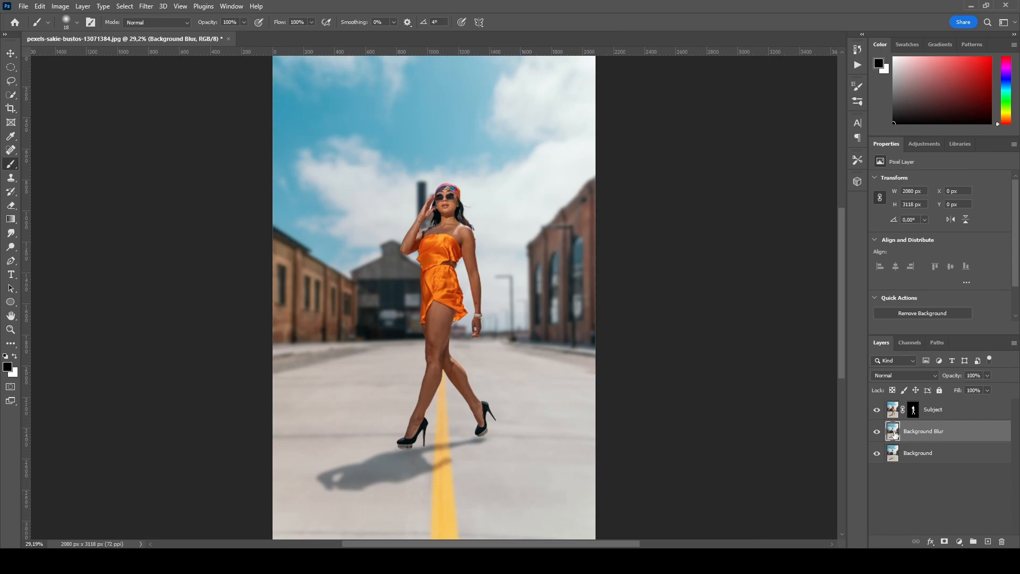
{"action": "left_click", "coordinate": [944, 541]}
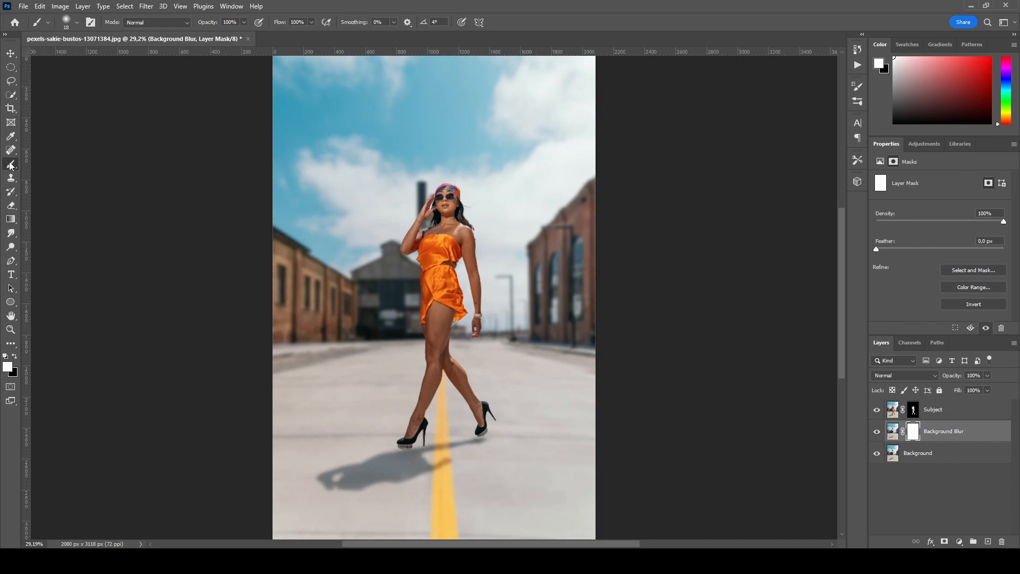
- Paint black on the Background Blur mask with a 385 px, 0% hardness brush across the ground at her feet
{"action": "left_click", "coordinate": [244, 22]}
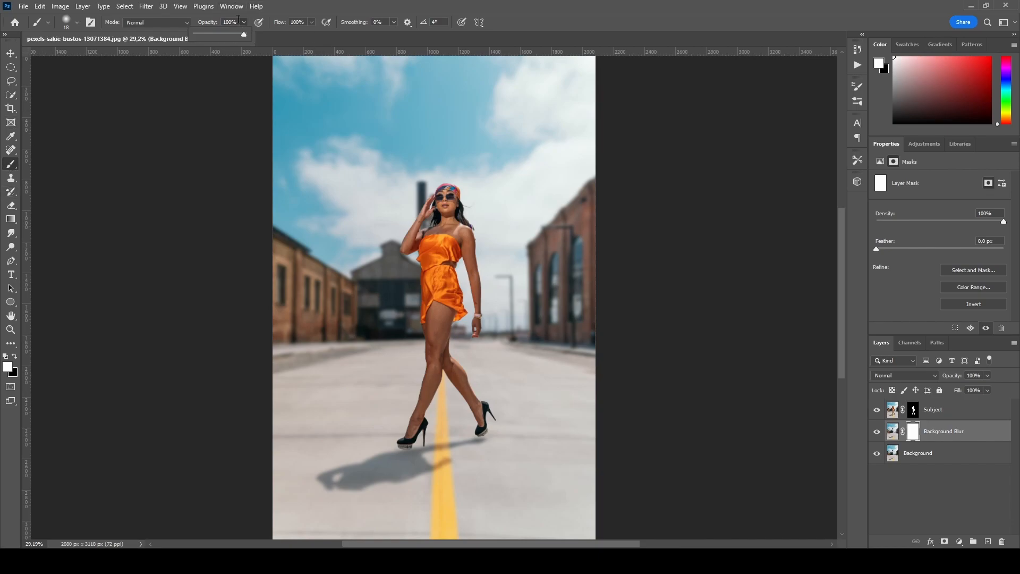
{"action": "left_click", "coordinate": [15, 360]}
{"action": "left_click", "coordinate": [15, 359]}
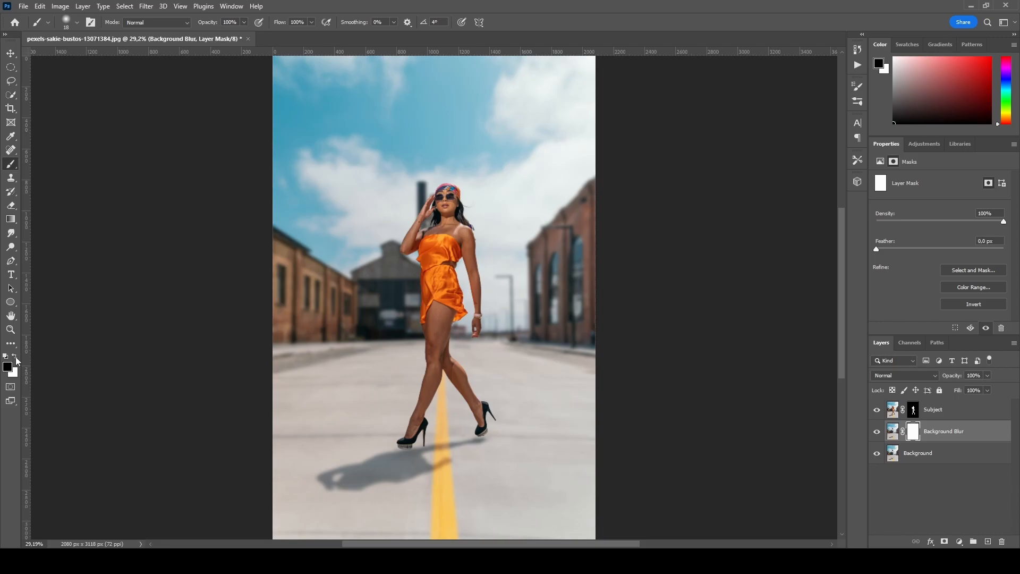
{"action": "left_click", "coordinate": [78, 23]}
{"action": "left_click_drag", "start_coordinate": [97, 55], "coordinate": [117, 57]}
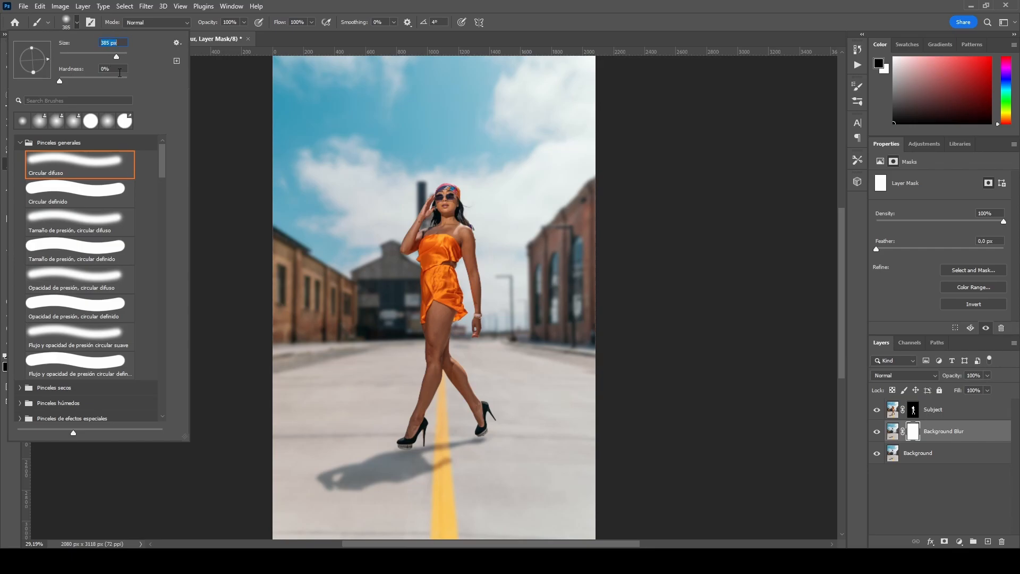
{"action": "left_click", "coordinate": [279, 445]}
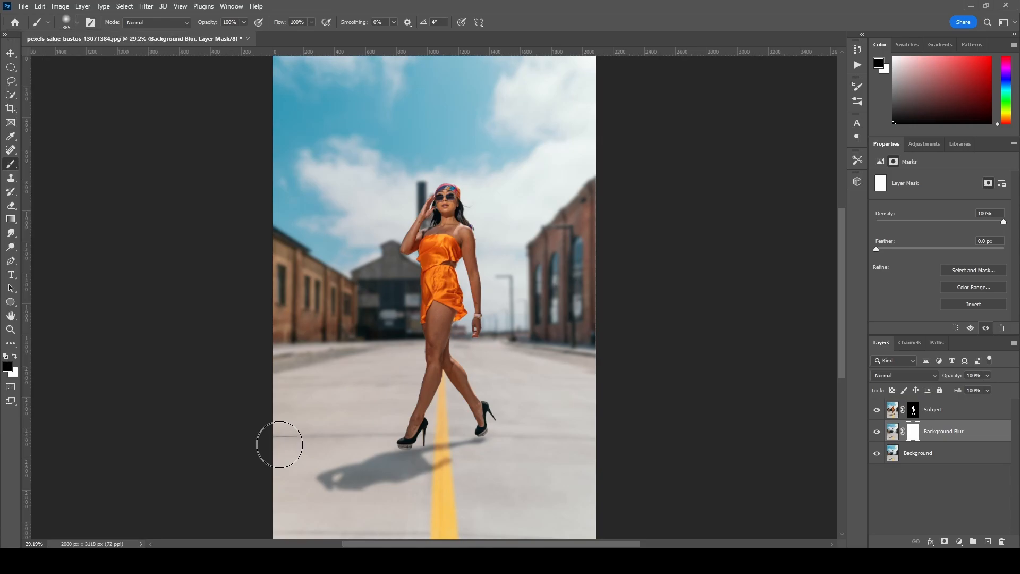
{"action": "left_click_drag", "start_coordinate": [280, 445], "coordinate": [590, 446]}
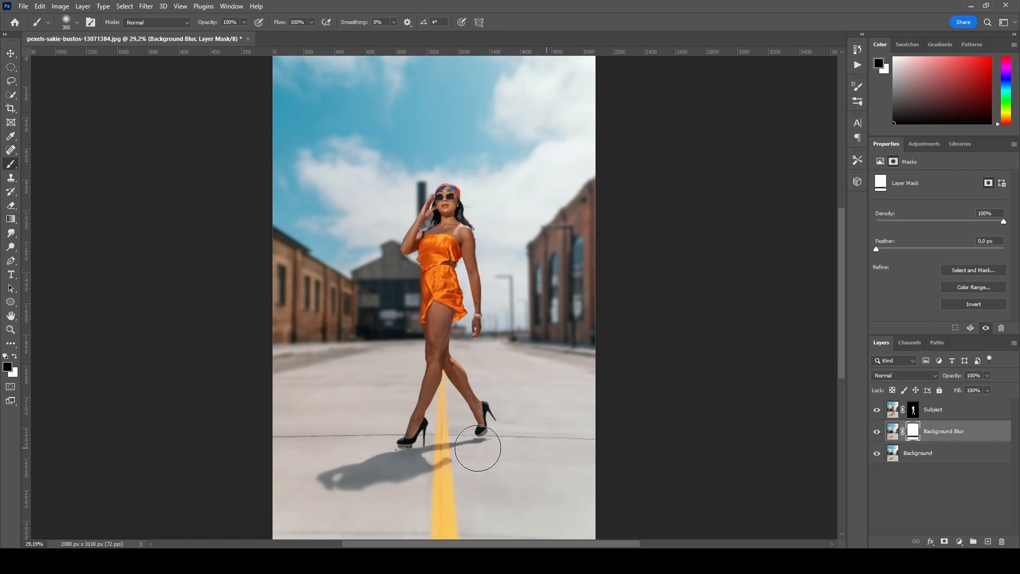
{"action": "left_click_drag", "start_coordinate": [280, 452], "coordinate": [588, 449]}
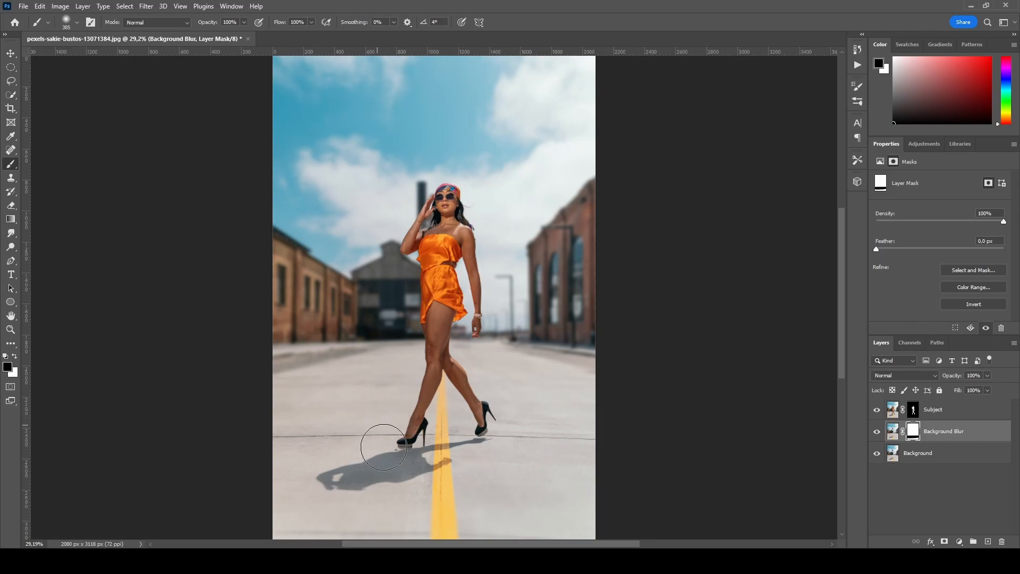
- Set the brush opacity to 31% and paint the mask again across the ground around her feet
{"action": "scroll", "coordinate": [434, 460], "scroll_direction": "up", "scroll_amount": 2}
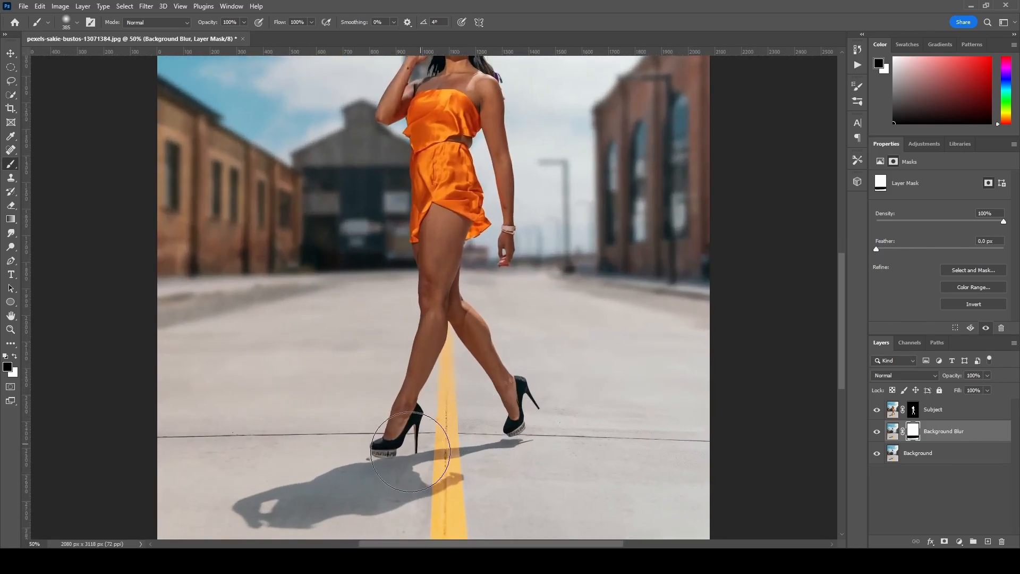
{"action": "scroll", "coordinate": [441, 409], "scroll_direction": "down", "scroll_amount": 3}
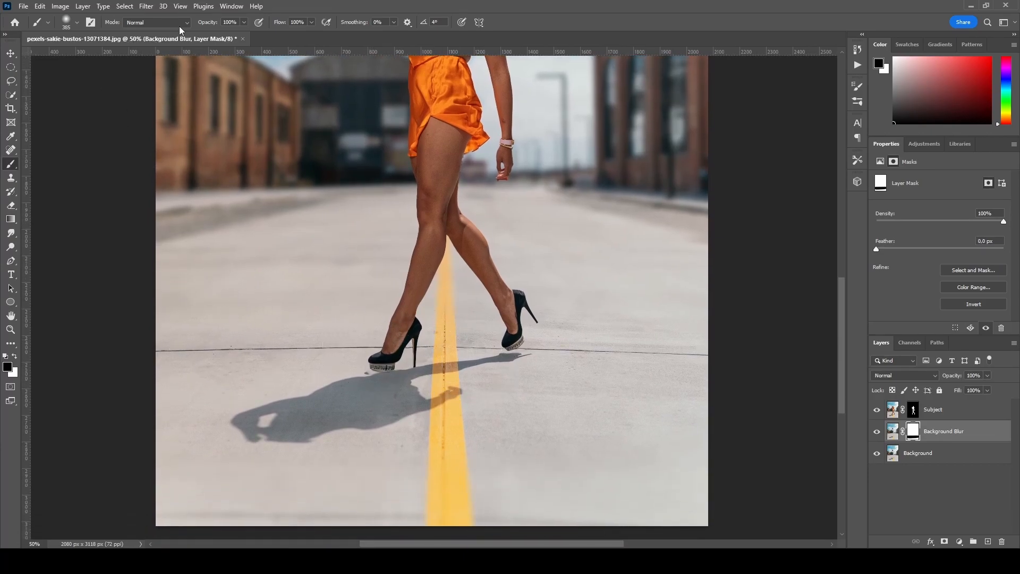
{"action": "left_click", "coordinate": [243, 22]}
{"action": "left_click_drag", "start_coordinate": [221, 34], "coordinate": [211, 35]}
{"action": "mouse_move", "coordinate": [155, 356]}
{"action": "left_mouse_down"}
{"action": "mouse_move", "coordinate": [380, 322]}
{"action": "mouse_move", "coordinate": [261, 311]}
{"action": "left_mouse_up"}
{"action": "left_click_drag", "start_coordinate": [705, 325], "coordinate": [191, 314]}
{"action": "key", "text": "ctrl+minus"}
{"action": "key", "text": "ctrl+minus"}
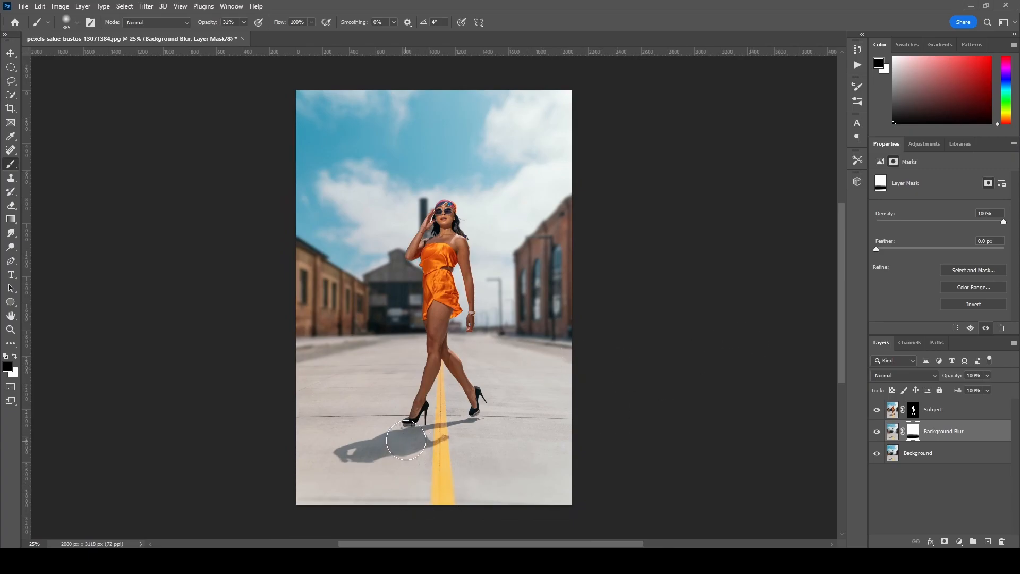
- Hide the Subject and Background Blur layers to inspect the unblurred Background layer, then show both layers again
{"action": "scroll", "coordinate": [406, 440], "scroll_direction": "up", "scroll_amount": 3}
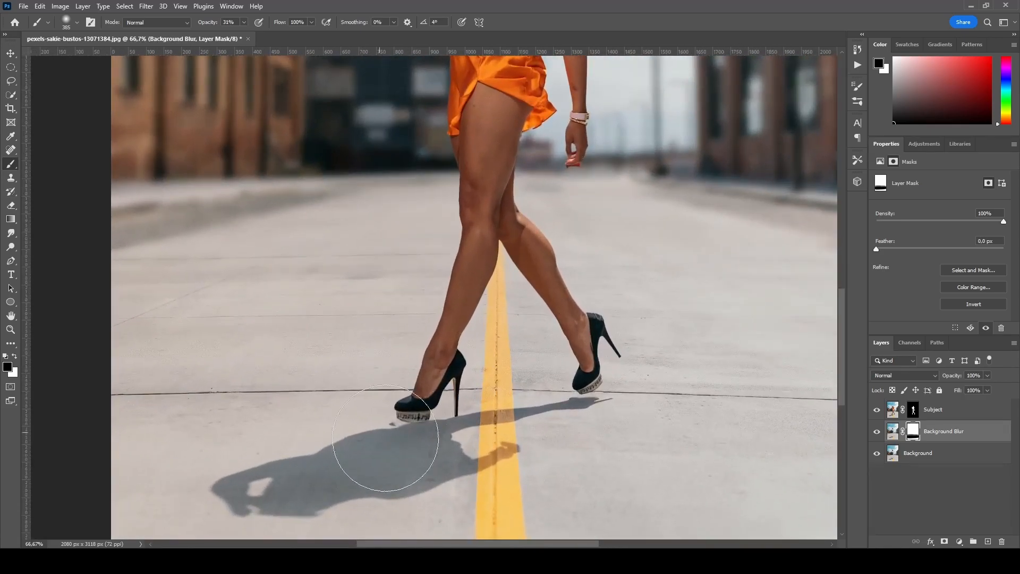
{"action": "left_click", "coordinate": [10, 54]}
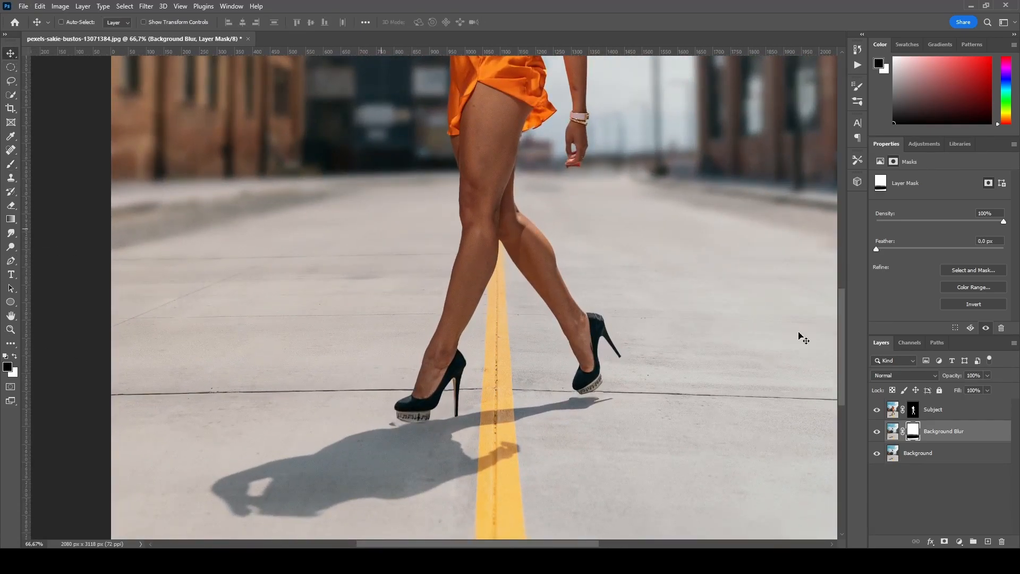
{"action": "left_click", "coordinate": [877, 431]}
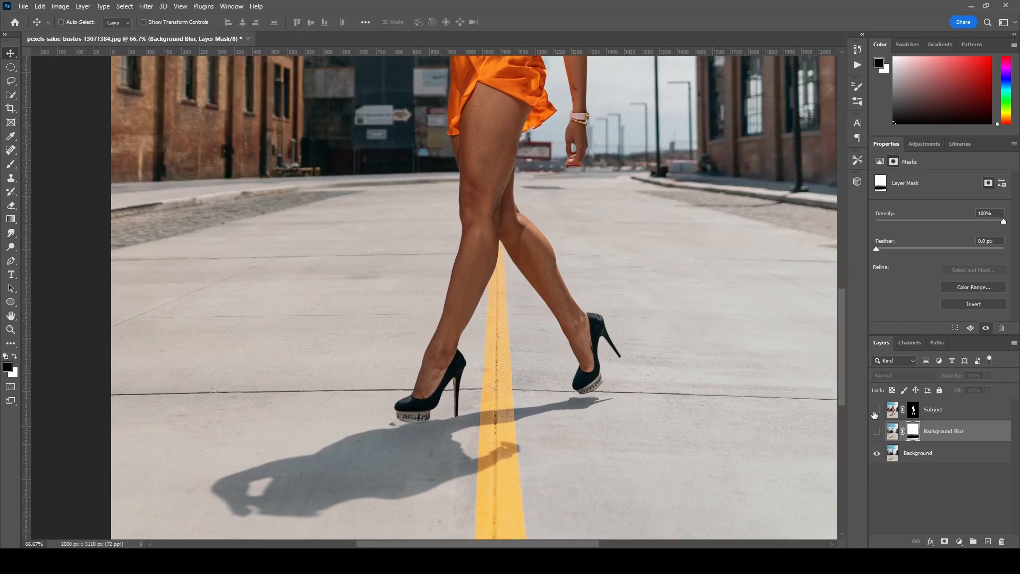
{"action": "left_click", "coordinate": [877, 410]}
{"action": "left_click", "coordinate": [948, 456]}
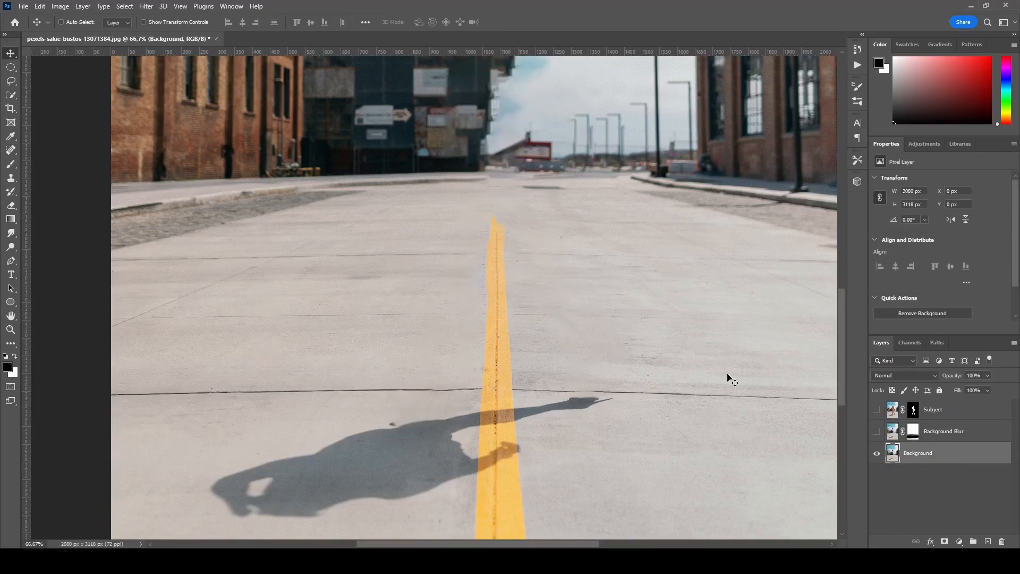
{"action": "left_click", "coordinate": [10, 150]}
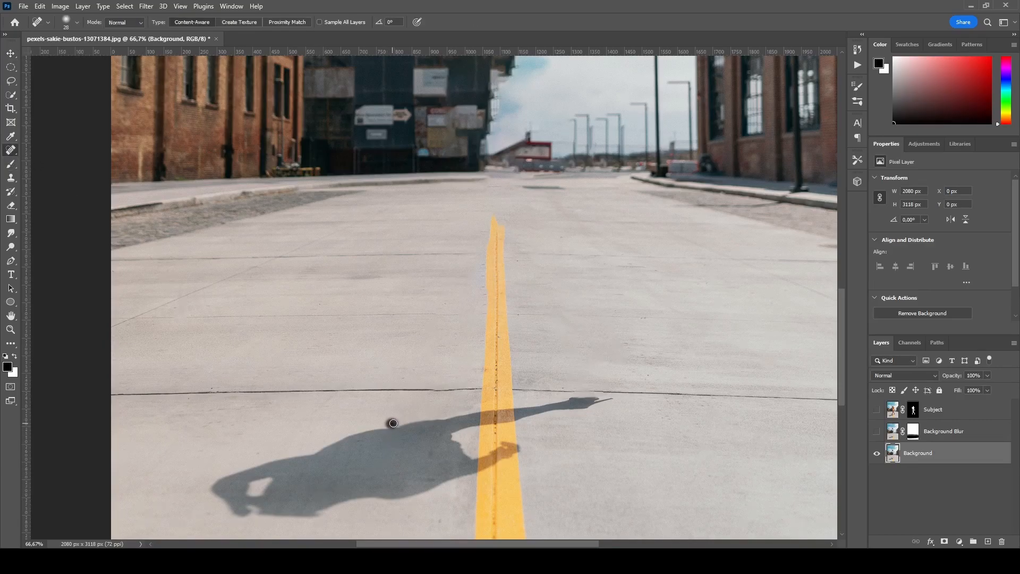
{"action": "left_click", "coordinate": [876, 410]}
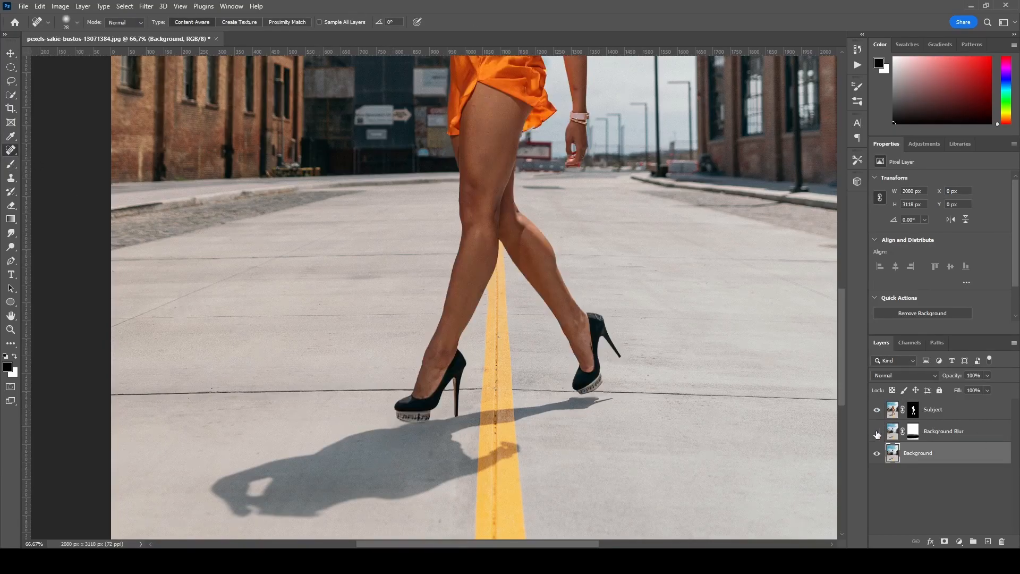
{"action": "left_click", "coordinate": [877, 432]}
{"action": "key", "text": "ctrl+0"}
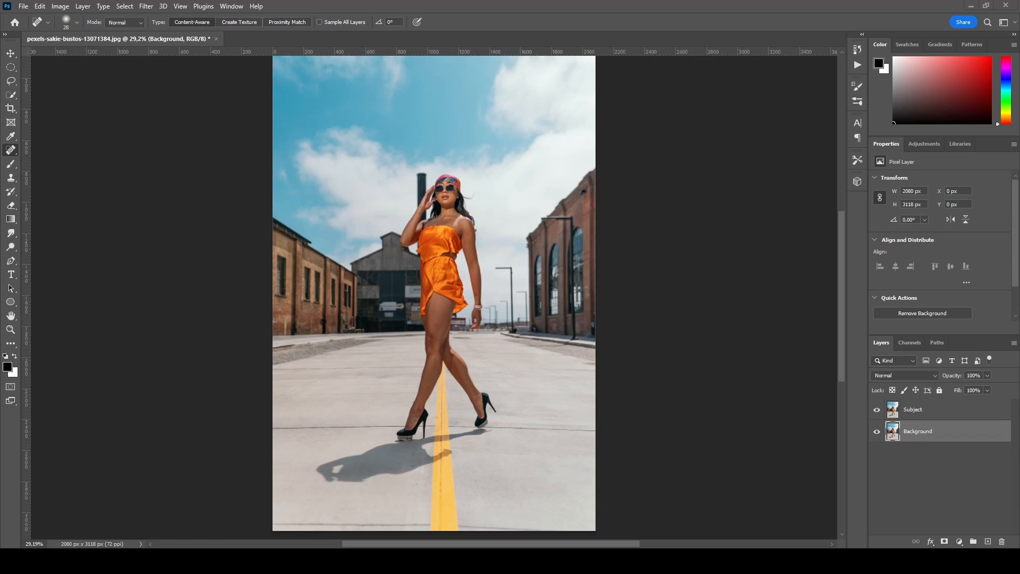
- Load the saved Subject selection onto the Subject layer and add it as a layer mask
{"action": "key", "text": "ctrl+minus"}
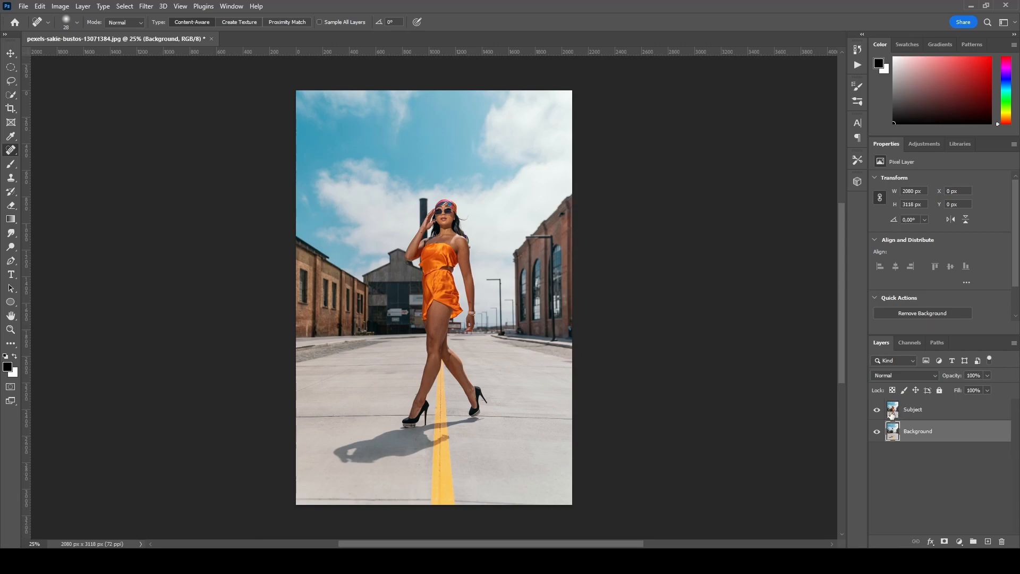
{"action": "left_click", "coordinate": [910, 410]}
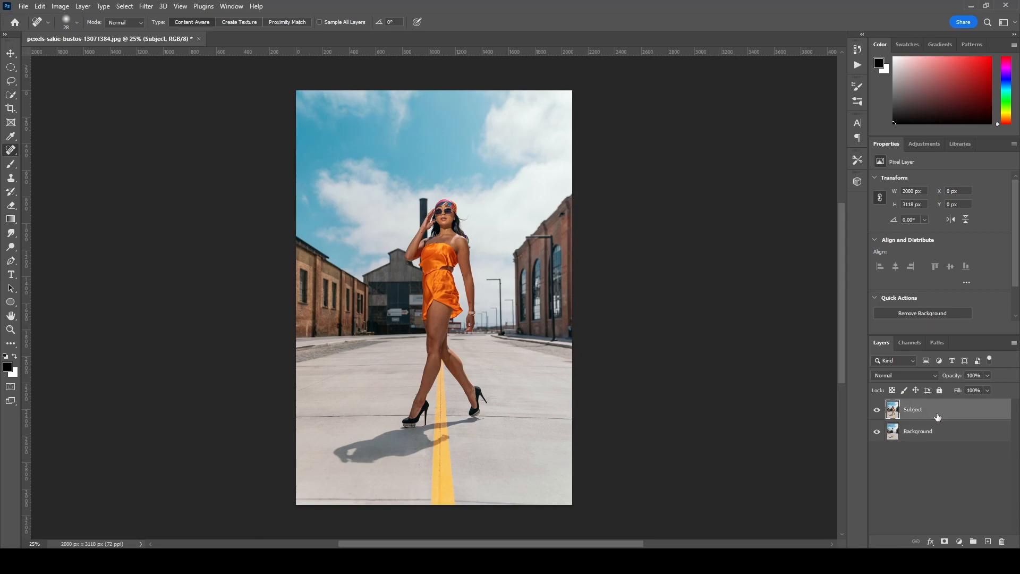
{"action": "left_click", "coordinate": [147, 5]}
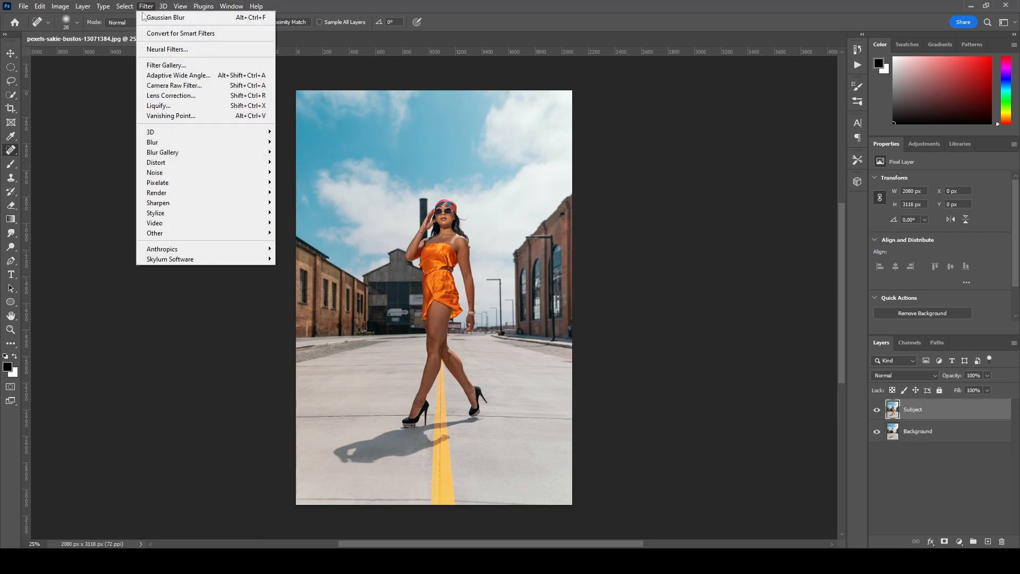
{"action": "left_click", "coordinate": [114, 4]}
{"action": "left_click", "coordinate": [116, 5]}
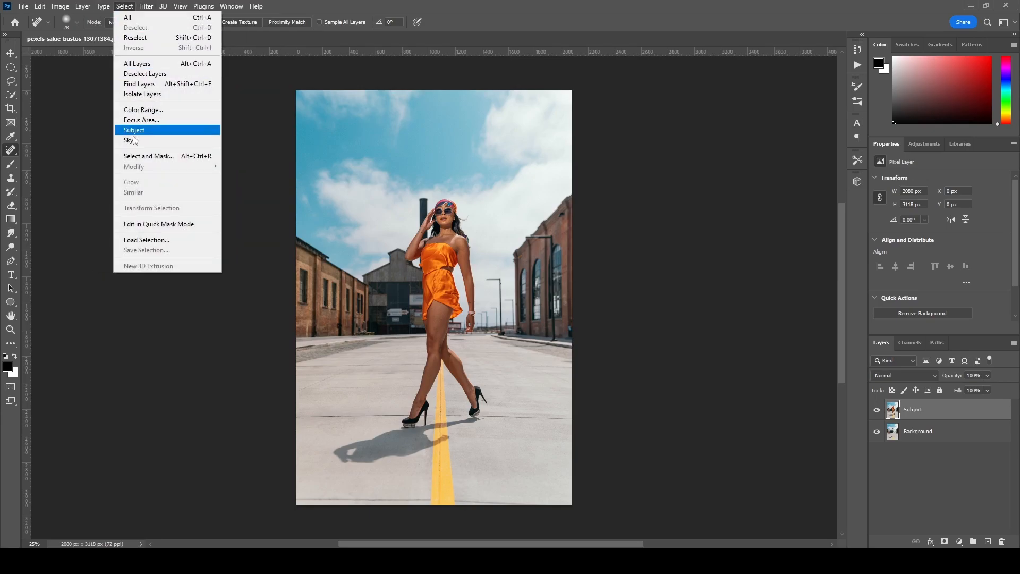
{"action": "left_click", "coordinate": [137, 241]}
{"action": "left_click", "coordinate": [514, 167]}
{"action": "left_click", "coordinate": [468, 193]}
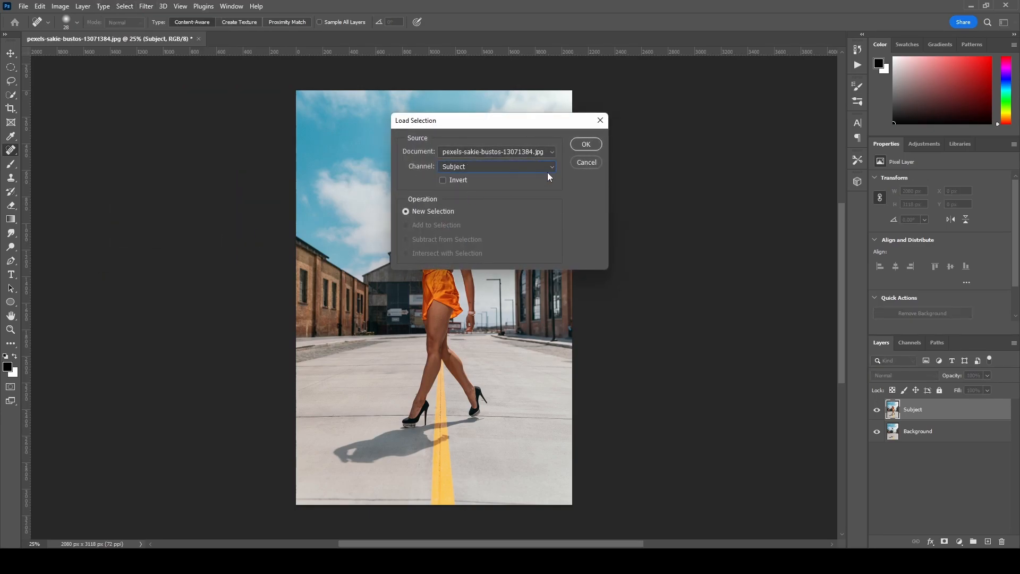
{"action": "left_click", "coordinate": [584, 144]}
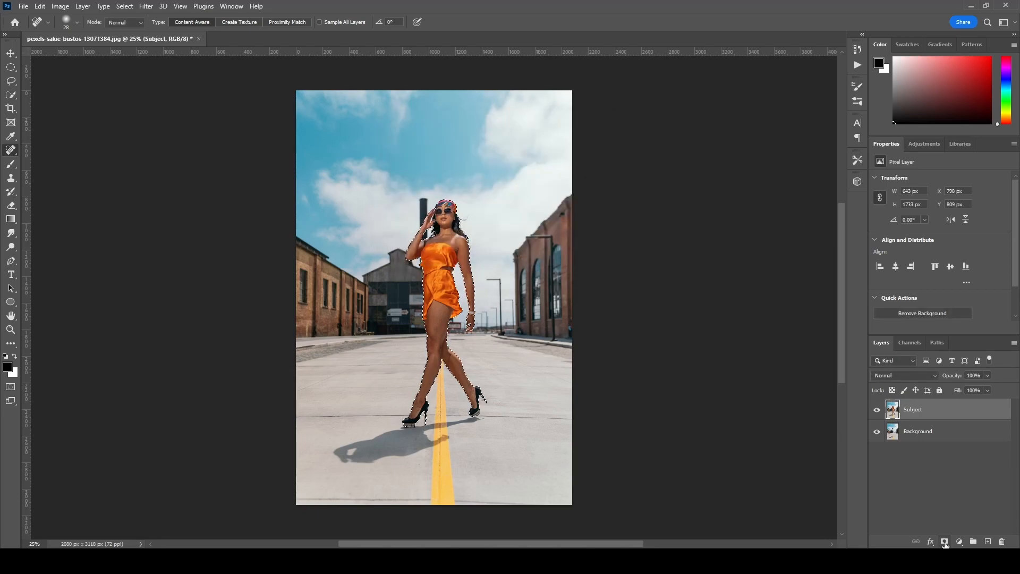
{"action": "left_click", "coordinate": [944, 542]}
{"action": "left_click", "coordinate": [877, 410]}
{"action": "left_click", "coordinate": [878, 410]}
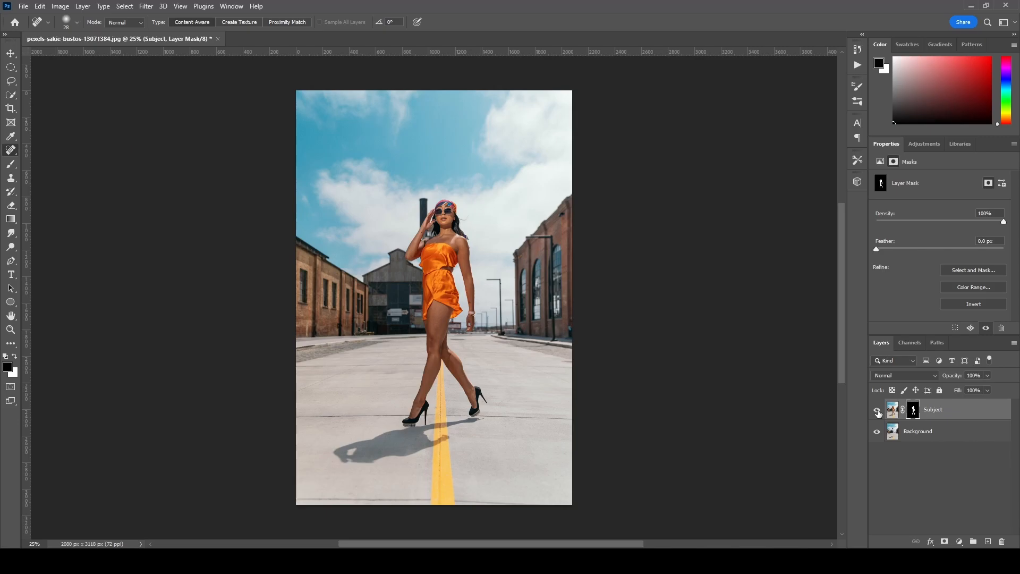
- Open a Tilt-Shift blur on the Background layer and move its focus centre down to her feet
{"action": "left_click", "coordinate": [949, 435]}
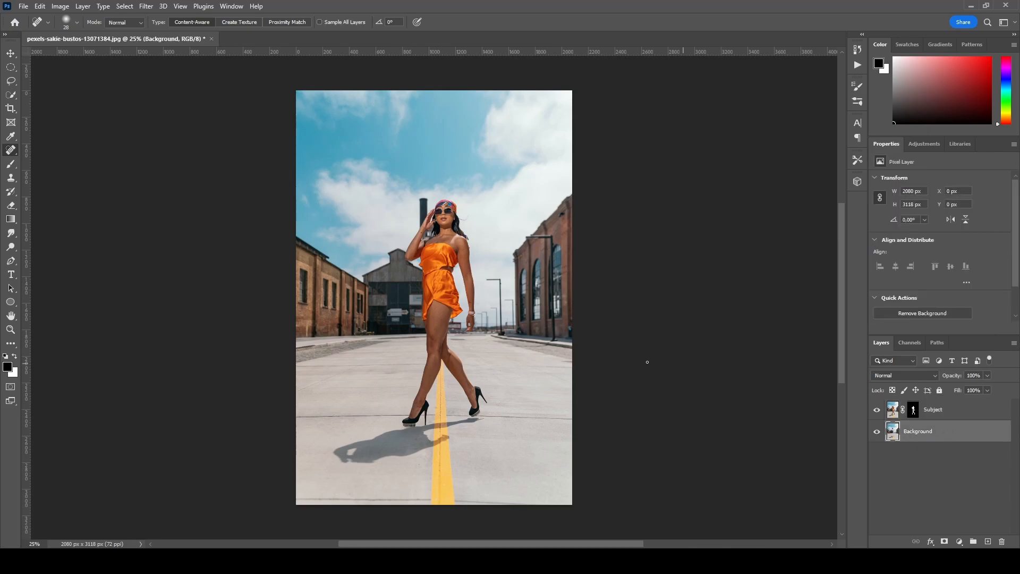
{"action": "left_click", "coordinate": [146, 7]}
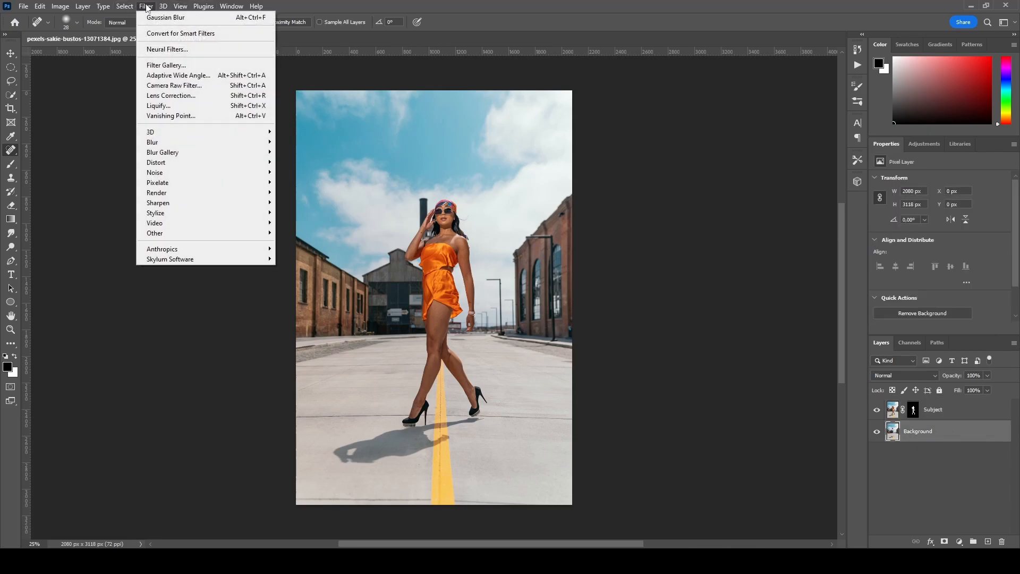
{"action": "mouse_move", "coordinate": [181, 154]}
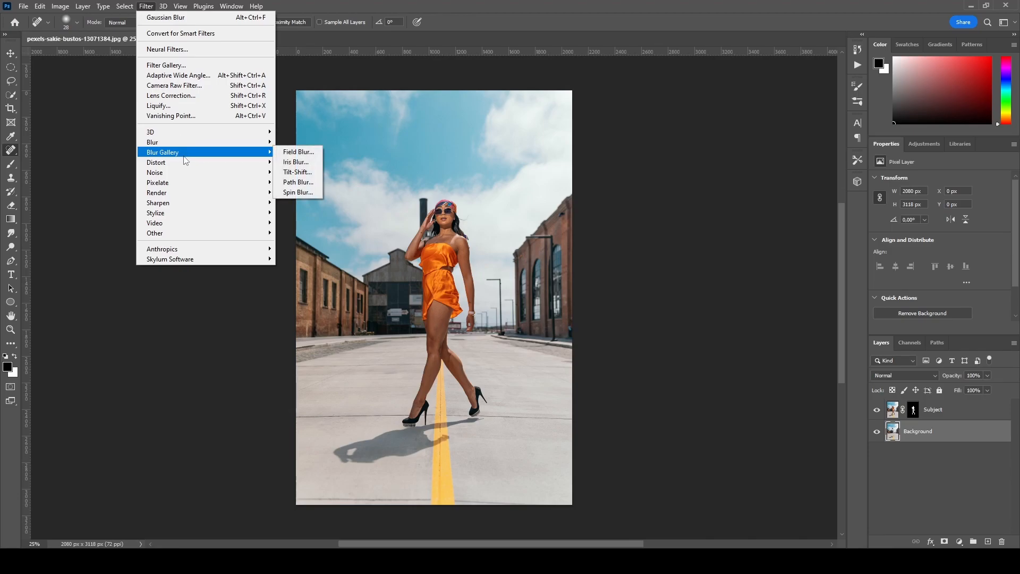
{"action": "left_click", "coordinate": [309, 177]}
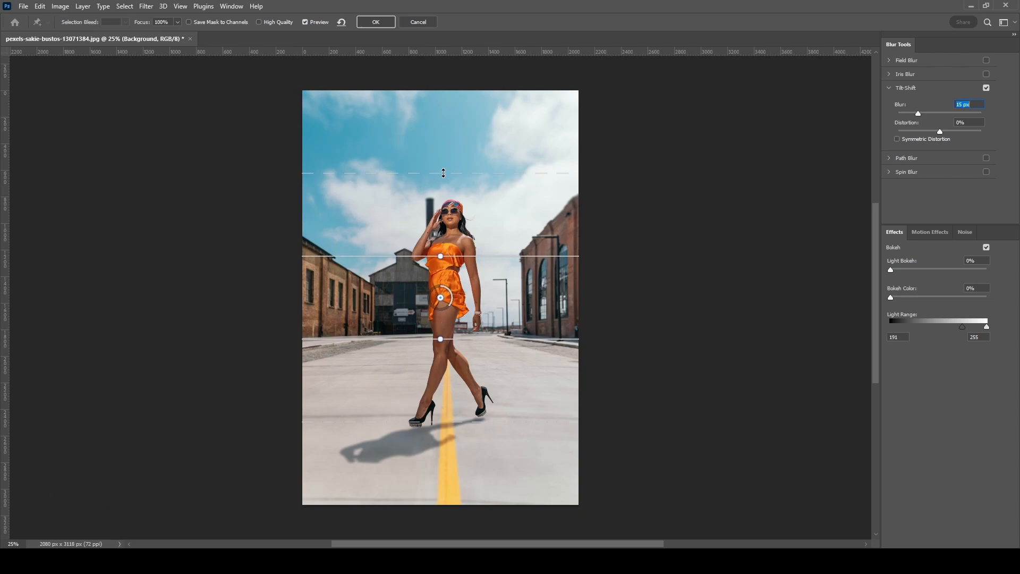
{"action": "left_click_drag", "start_coordinate": [444, 174], "coordinate": [444, 192]}
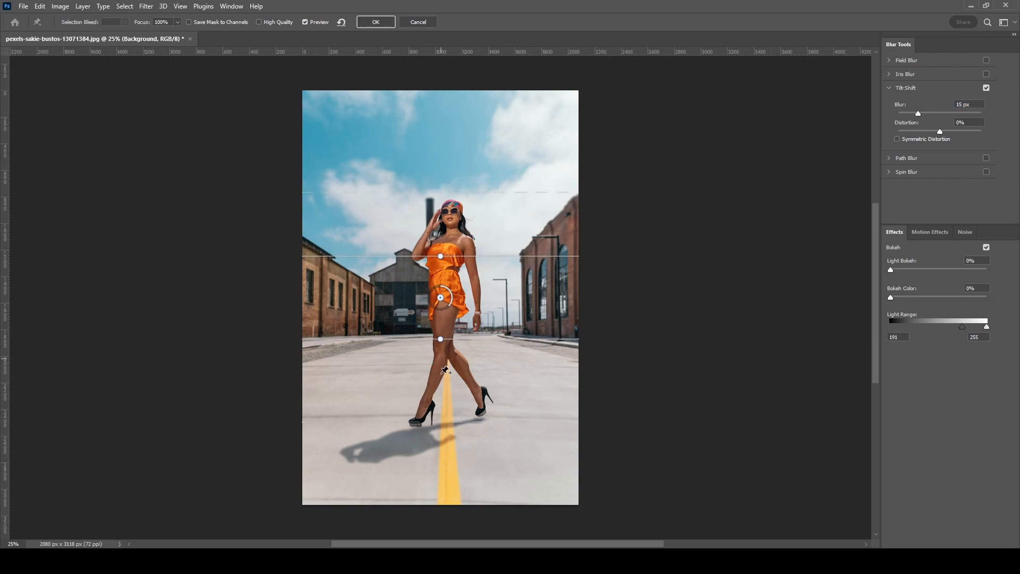
{"action": "left_click_drag", "start_coordinate": [401, 256], "coordinate": [403, 272]}
{"action": "left_click_drag", "start_coordinate": [389, 420], "coordinate": [393, 394]}
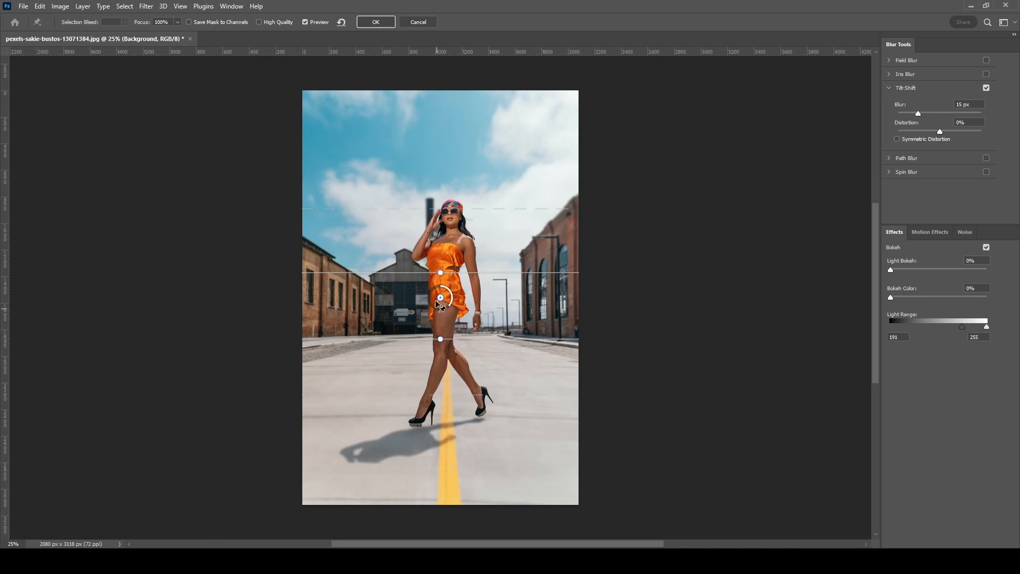
{"action": "left_click_drag", "start_coordinate": [441, 299], "coordinate": [440, 427]}
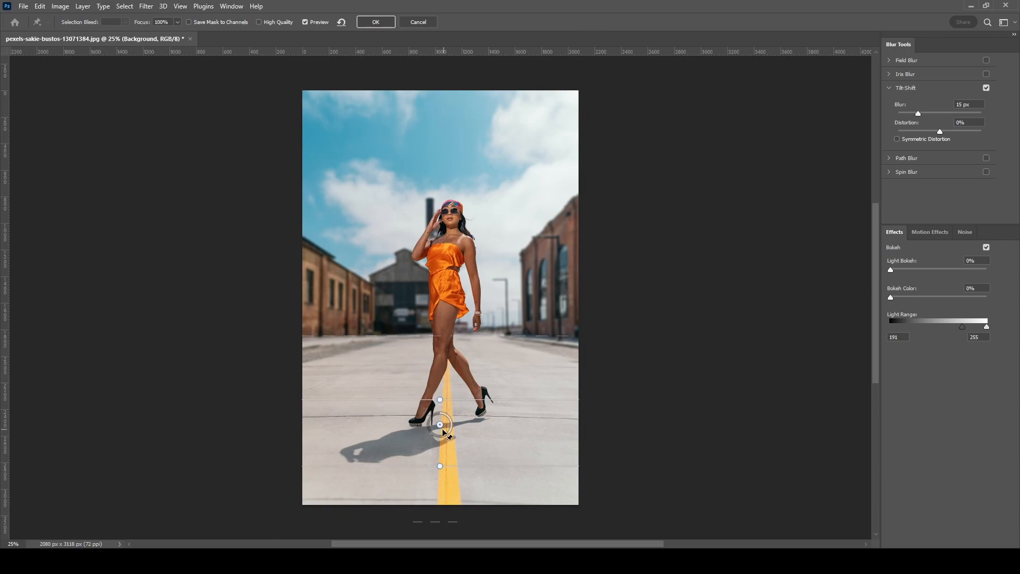
- Set the Tilt-Shift blur to about 28 px, narrow the sharp band around her feet, and apply it
{"action": "left_click_drag", "start_coordinate": [923, 113], "coordinate": [929, 117]}
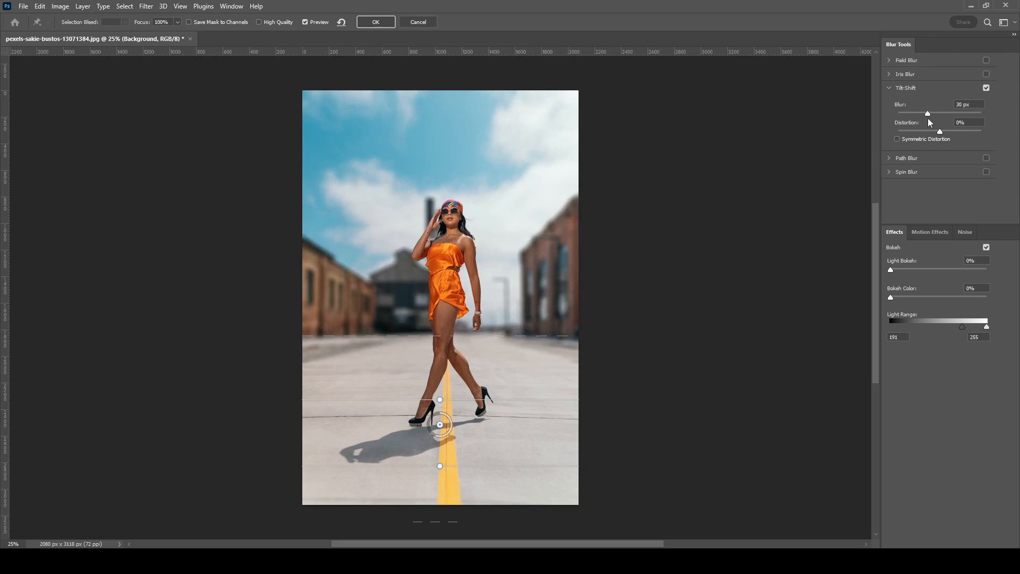
{"action": "left_click_drag", "start_coordinate": [926, 116], "coordinate": [927, 117]}
{"action": "left_click", "coordinate": [441, 409], "text": "ctrl"}
{"action": "left_click", "coordinate": [440, 409], "text": "ctrl"}
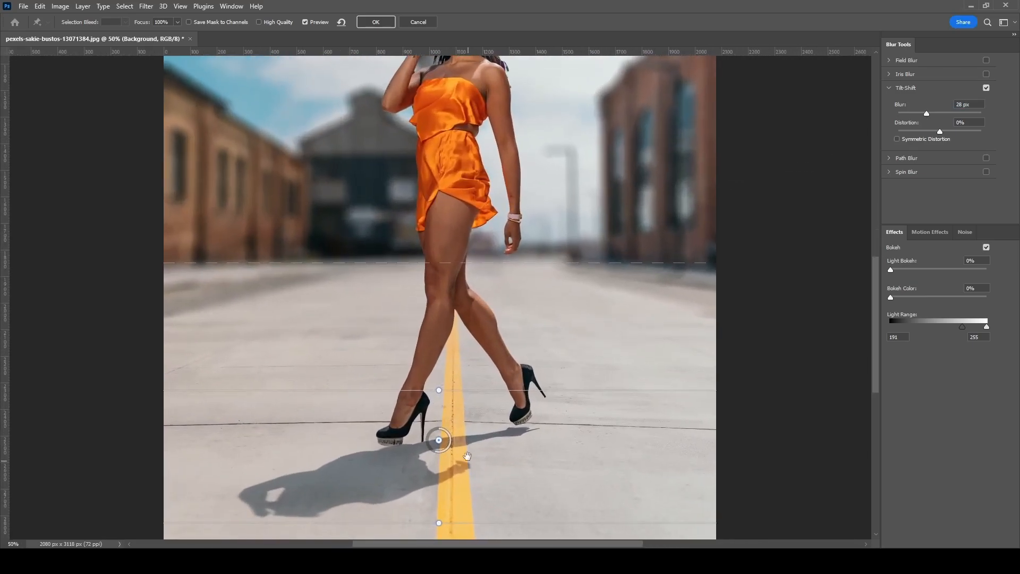
{"action": "left_click_drag", "start_coordinate": [468, 460], "coordinate": [466, 384]}
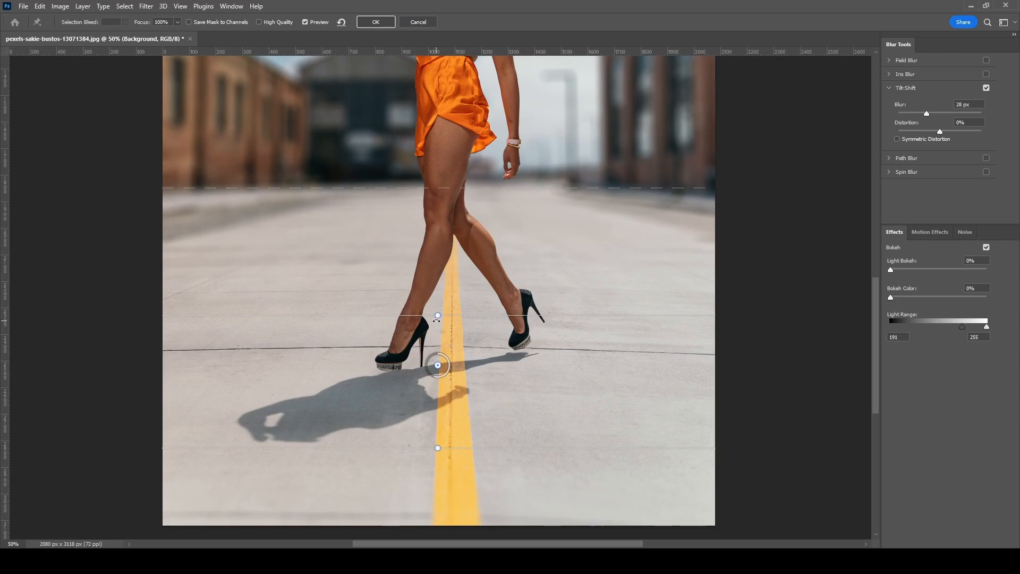
{"action": "left_click_drag", "start_coordinate": [397, 315], "coordinate": [392, 293]}
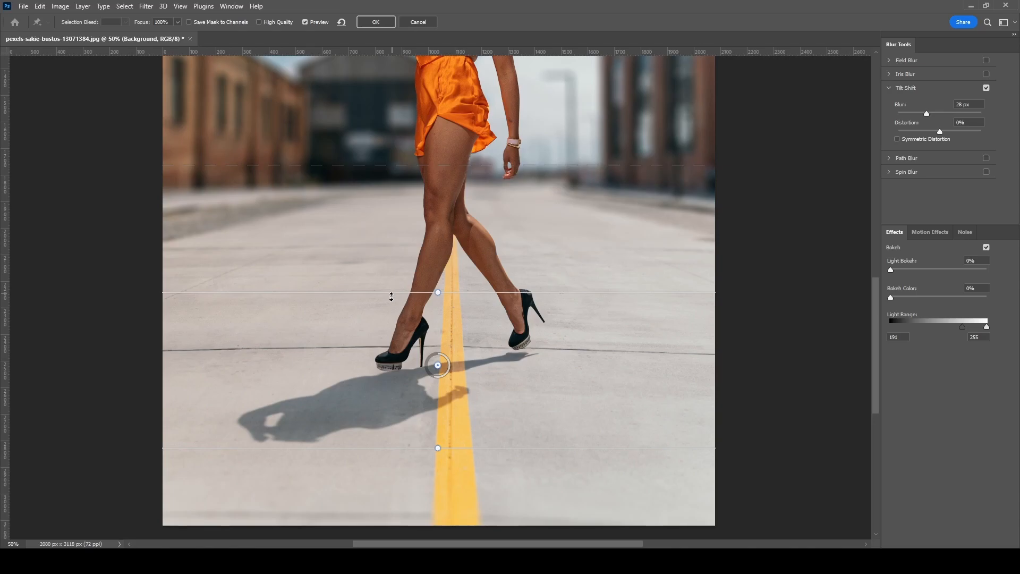
{"action": "left_click_drag", "start_coordinate": [378, 448], "coordinate": [380, 432]}
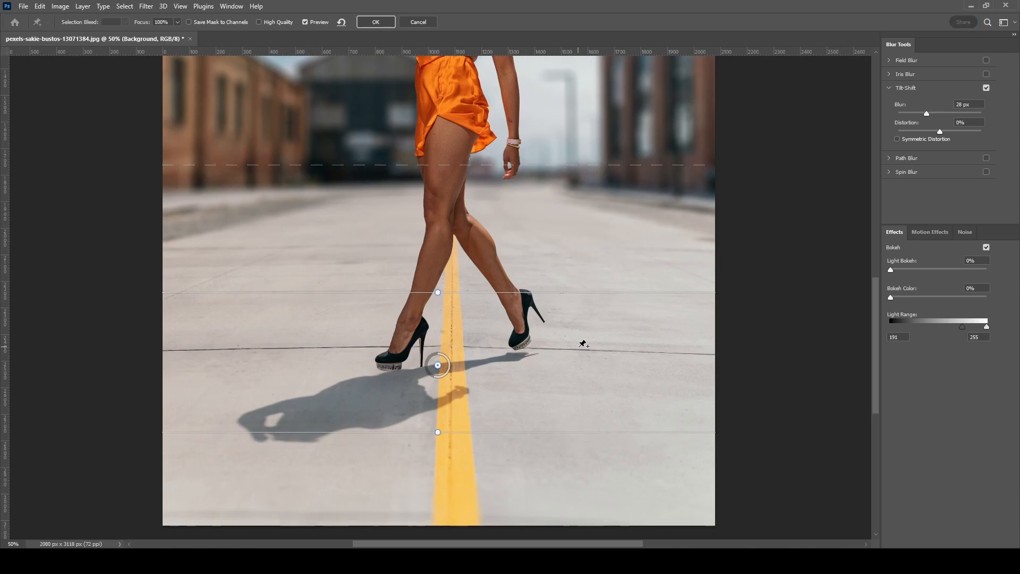
{"action": "key", "text": "ctrl+0"}
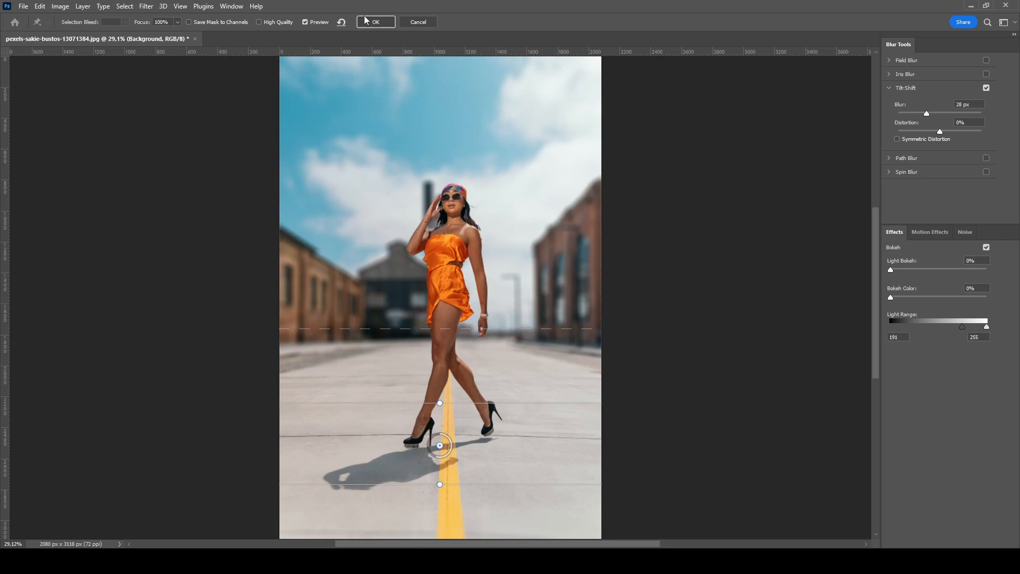
{"action": "left_click", "coordinate": [382, 24]}
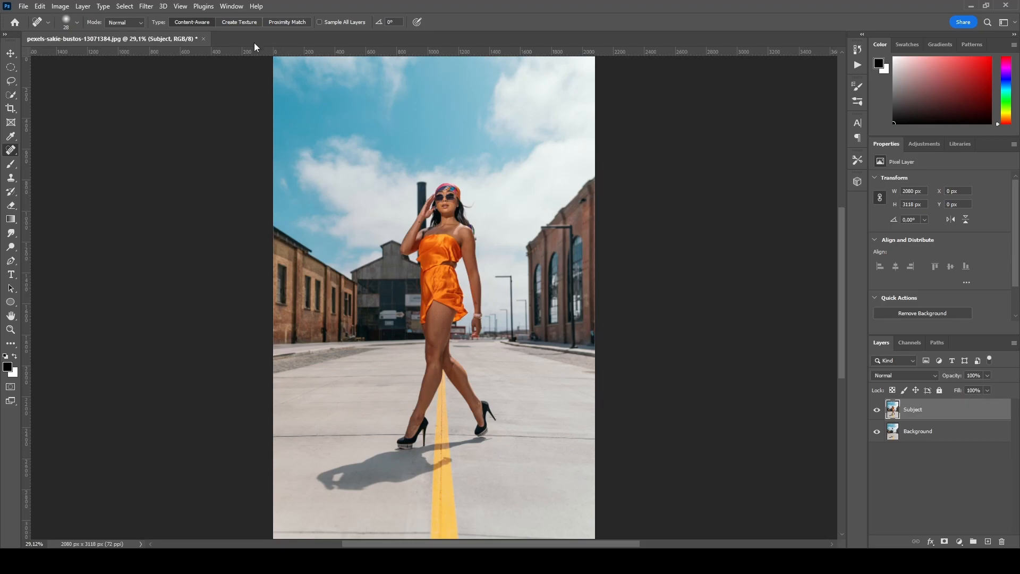
- Load the Subject channel as a new selection and add it as a layer mask on the Subject layer
{"action": "left_click", "coordinate": [127, 11]}
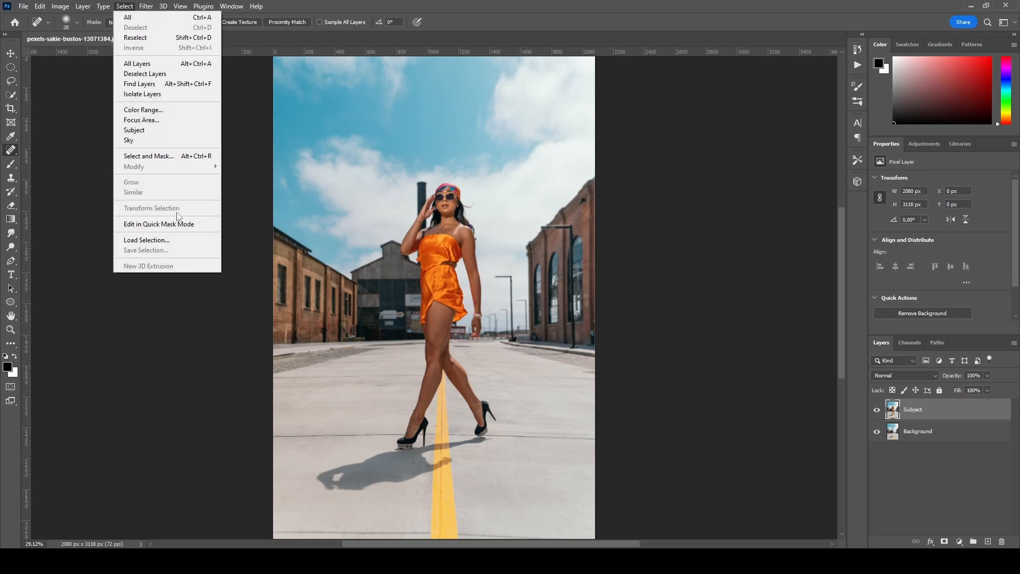
{"action": "left_click", "coordinate": [146, 240]}
{"action": "left_click", "coordinate": [499, 170]}
{"action": "left_click", "coordinate": [481, 191]}
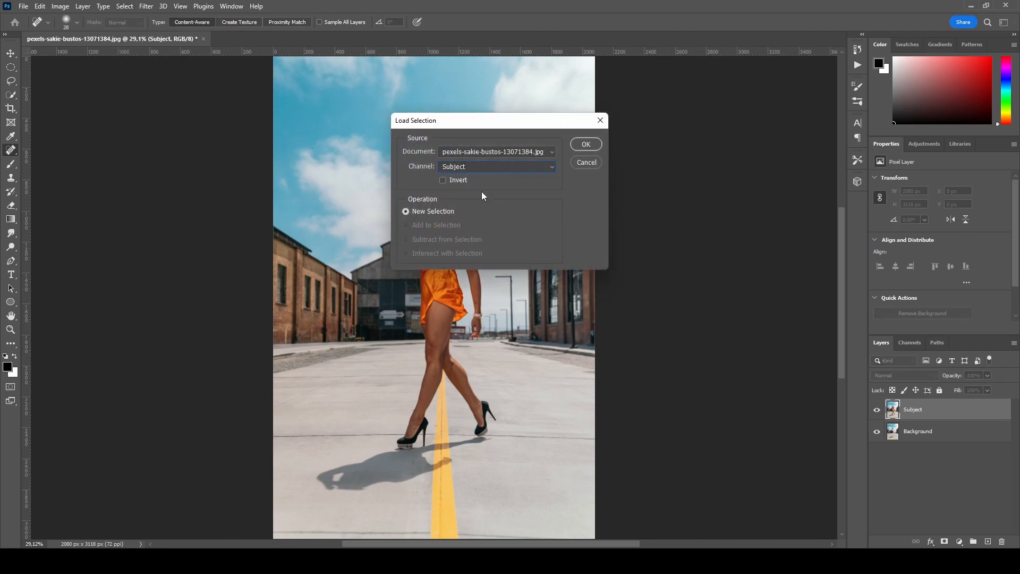
{"action": "left_click", "coordinate": [586, 145]}
{"action": "left_click", "coordinate": [945, 542]}
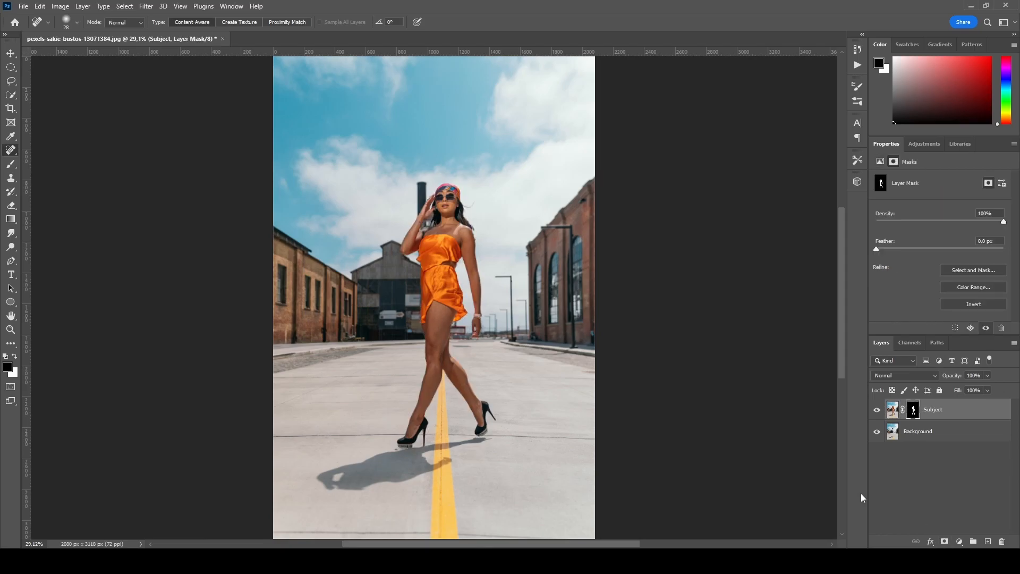
{"action": "left_click", "coordinate": [877, 410]}
{"action": "left_click", "coordinate": [878, 409]}
- Select the Background layer and open Neural Filters with Depth Blur switched on
{"action": "left_click", "coordinate": [934, 434]}
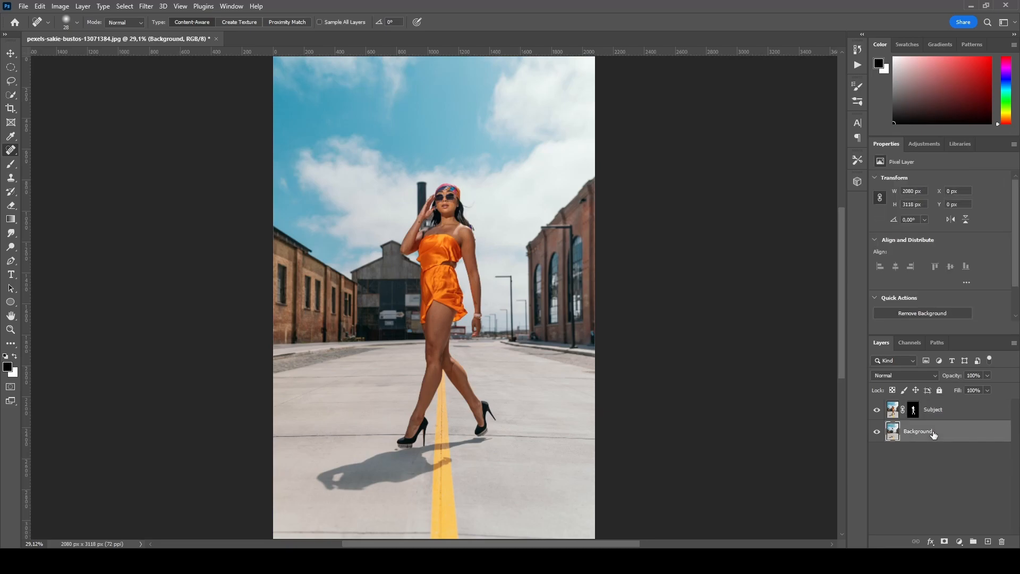
{"action": "left_click", "coordinate": [140, 7]}
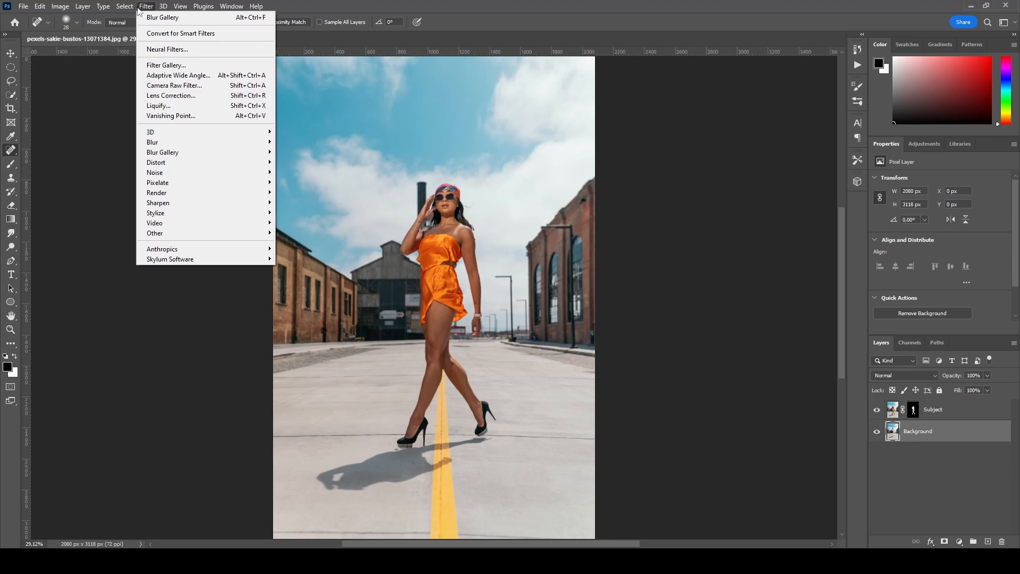
{"action": "left_click", "coordinate": [161, 51]}
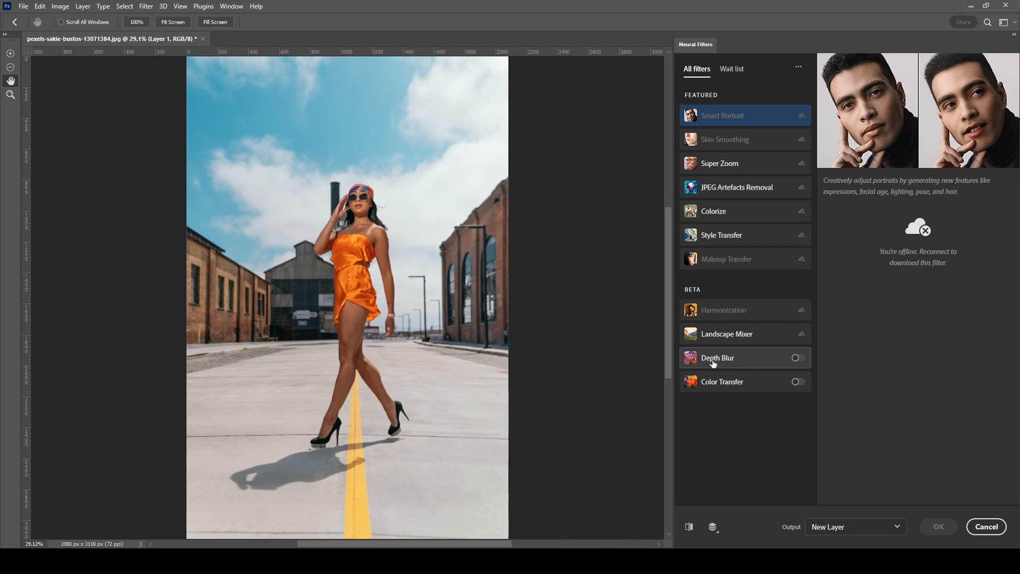
{"action": "left_click", "coordinate": [798, 358]}
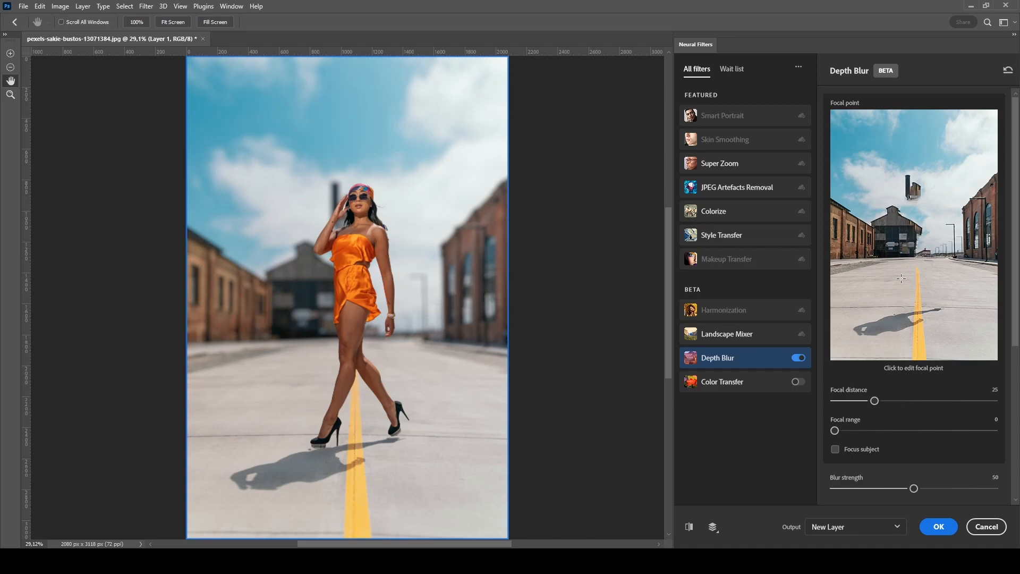
- Place the Depth Blur focal point on the road beside her feet, repositioning it slightly higher after checking closely
{"action": "left_click", "coordinate": [907, 311]}
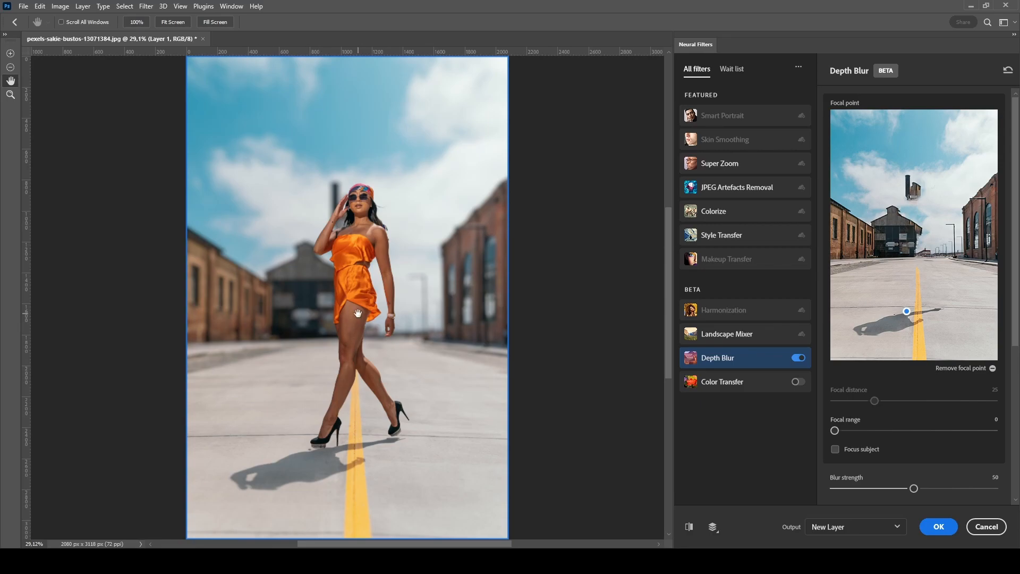
{"action": "left_click", "coordinate": [342, 410], "text": "ctrl"}
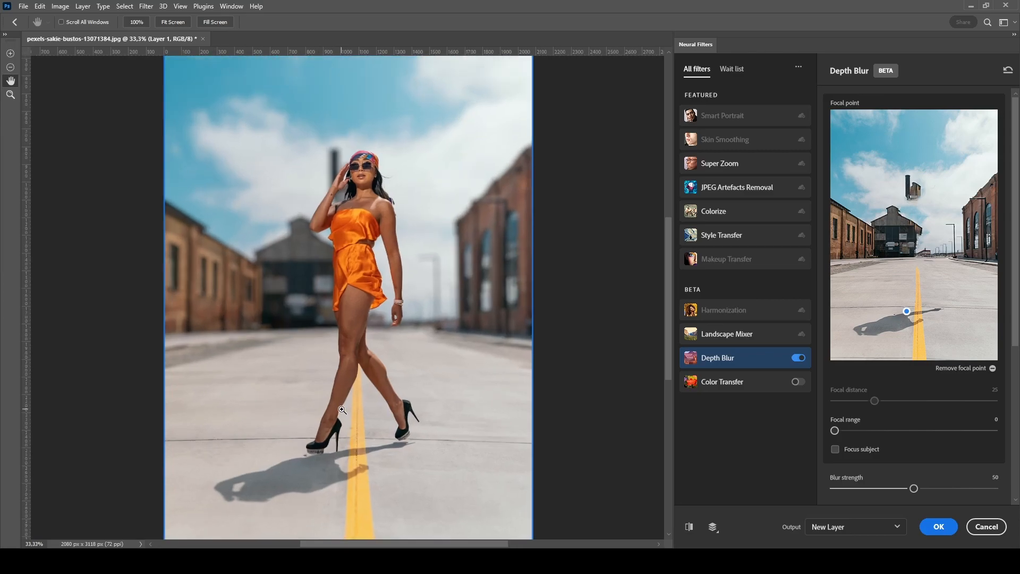
{"action": "left_click", "coordinate": [341, 410], "text": "ctrl"}
{"action": "left_click_drag", "start_coordinate": [385, 460], "coordinate": [392, 339]}
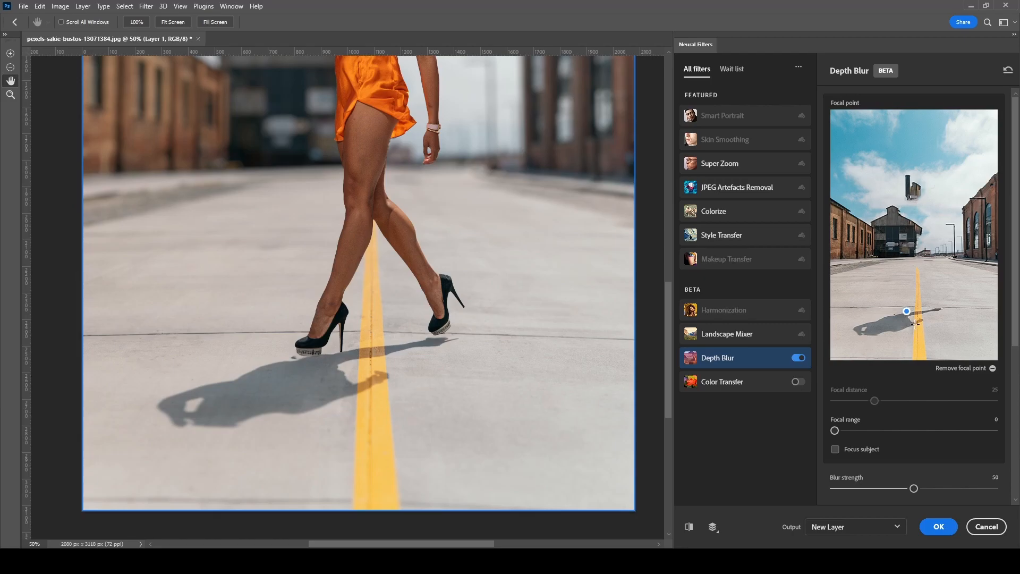
{"action": "left_click", "coordinate": [992, 367]}
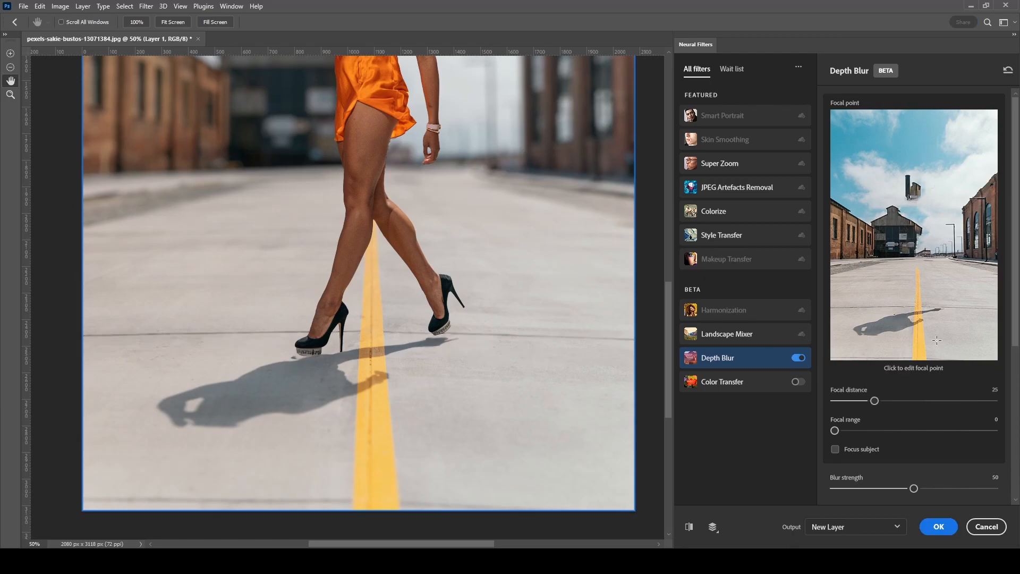
{"action": "left_click", "coordinate": [896, 304]}
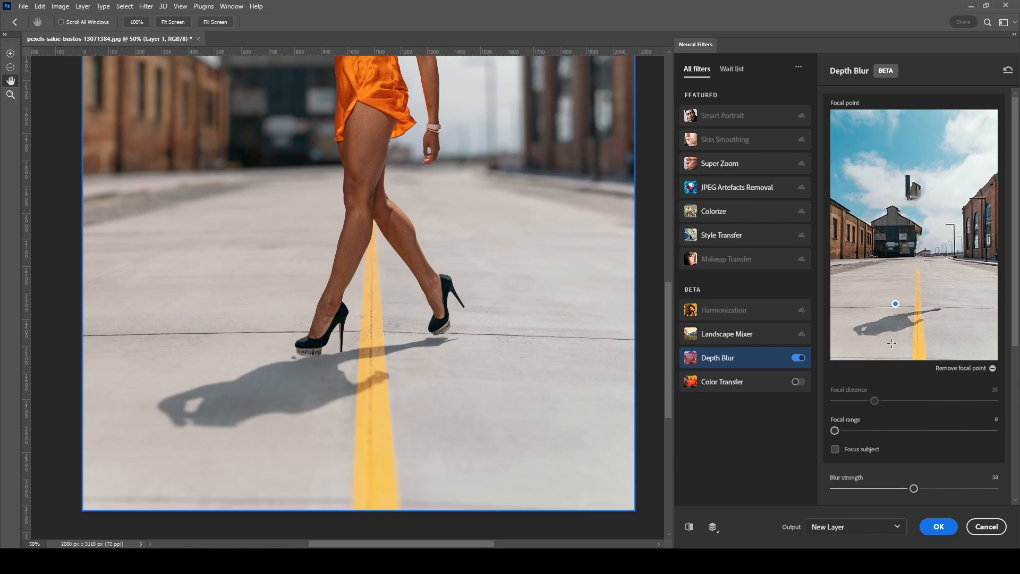
- Set the Depth Blur strength to 64
{"action": "key", "text": "ctrl+0"}
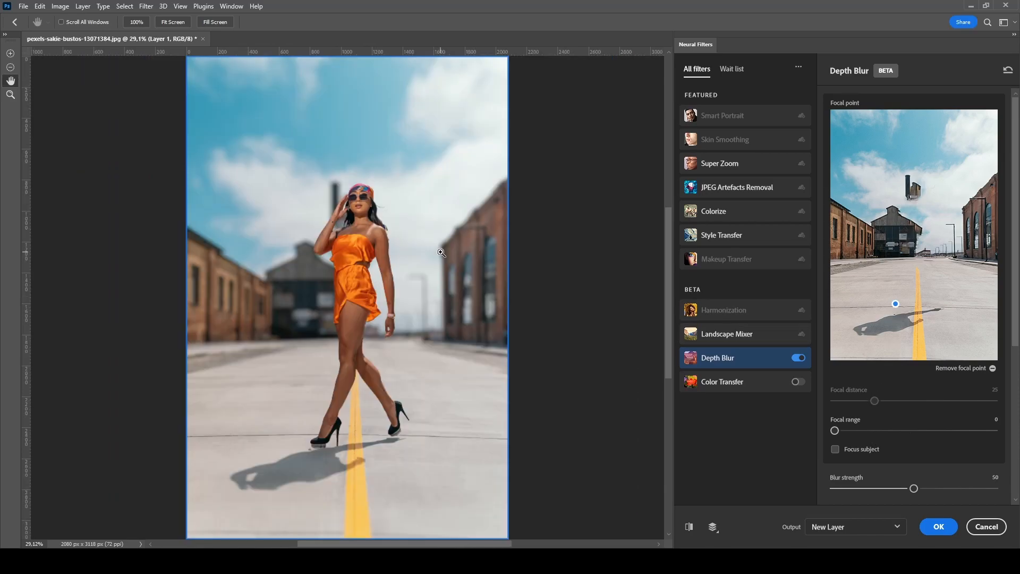
{"action": "scroll", "coordinate": [893, 414], "scroll_direction": "down", "scroll_amount": 3}
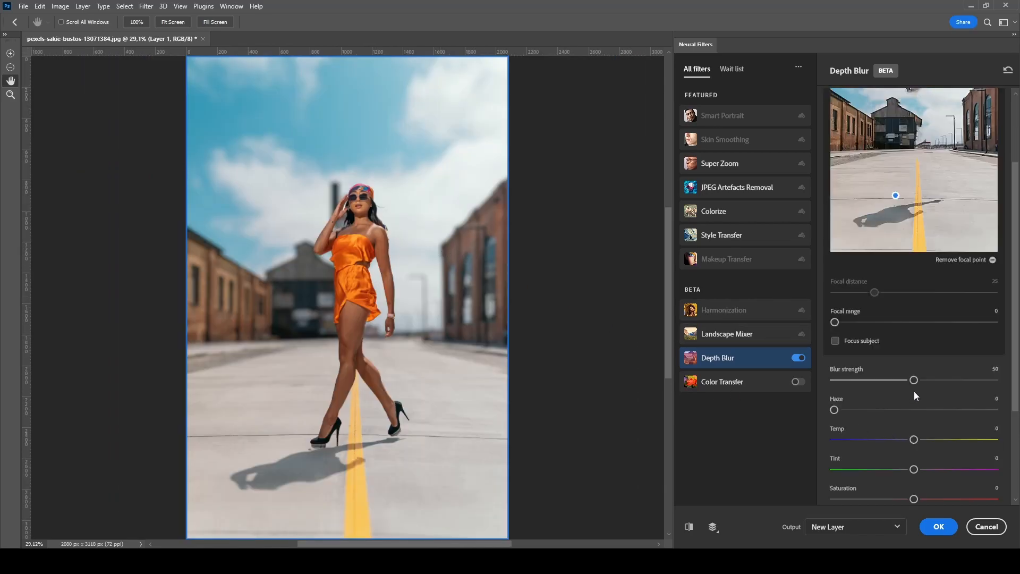
{"action": "left_click_drag", "start_coordinate": [921, 383], "coordinate": [941, 385]}
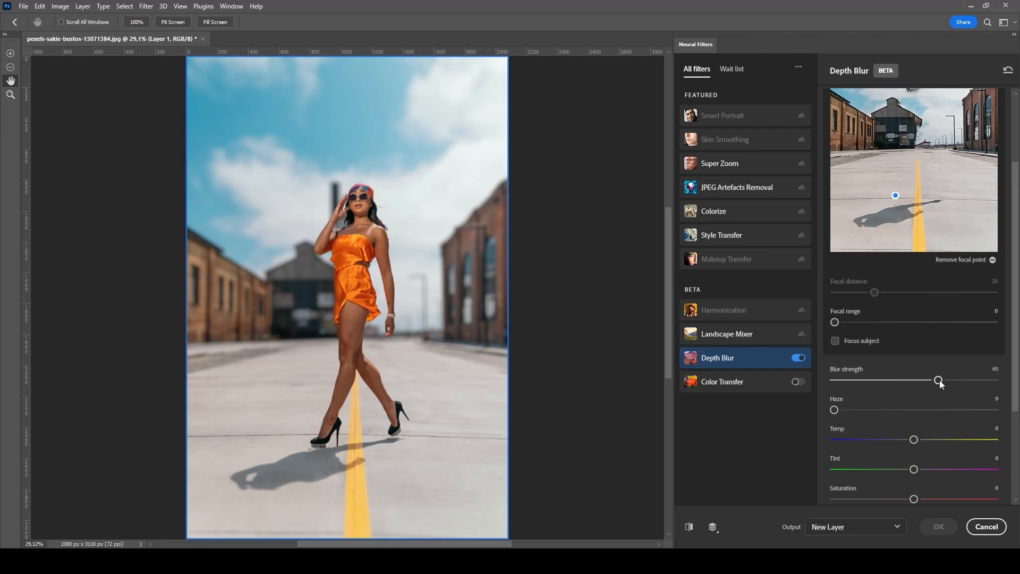
{"action": "left_click", "coordinate": [959, 379]}
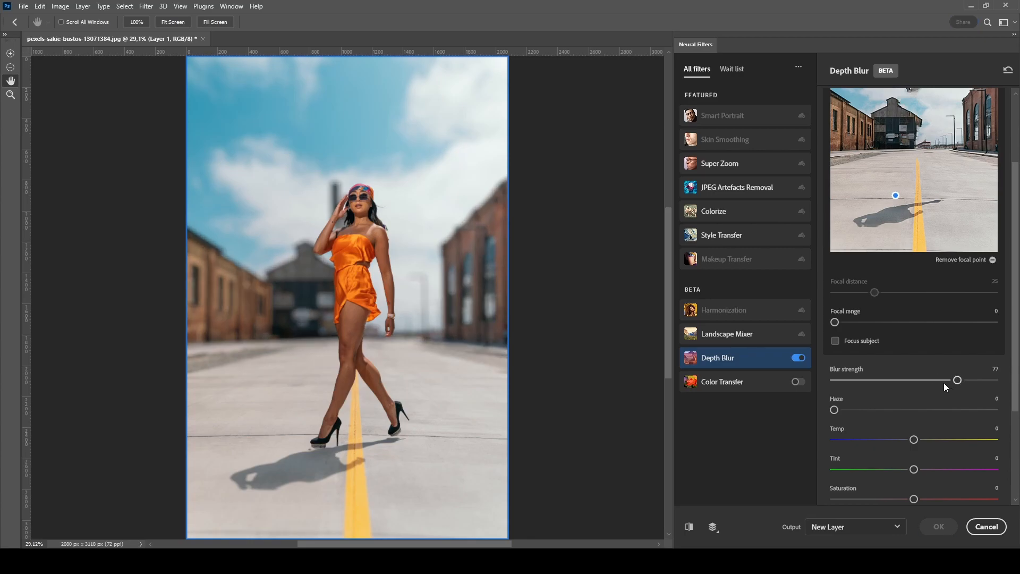
{"action": "left_click", "coordinate": [938, 380]}
- Nudge the Temp slider, reset it to default, and apply the Depth Blur output as a new layer
{"action": "scroll", "coordinate": [930, 425], "scroll_direction": "down", "scroll_amount": 3}
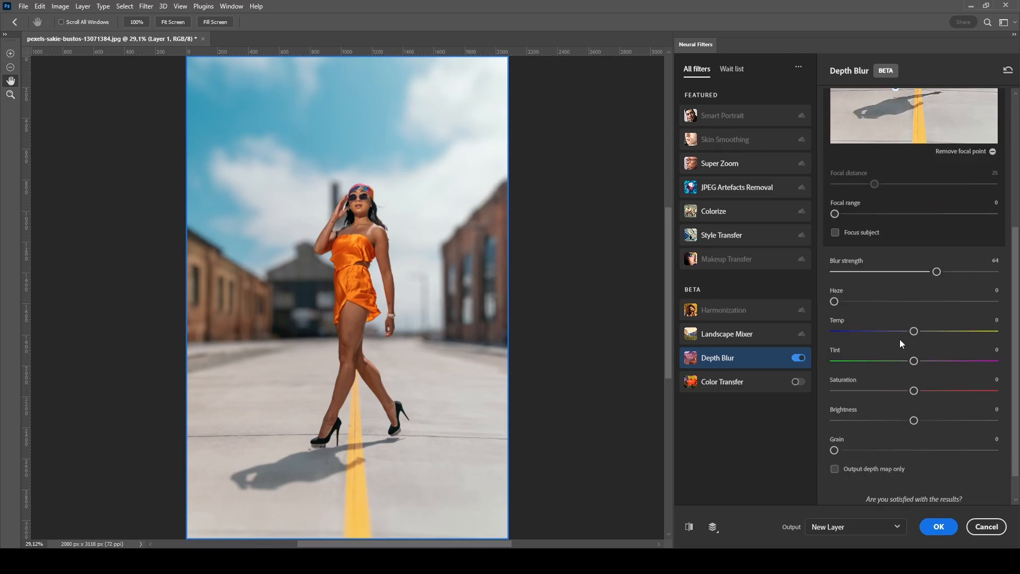
{"action": "left_click_drag", "start_coordinate": [915, 332], "coordinate": [947, 334]}
{"action": "double_click", "coordinate": [945, 331]}
{"action": "left_click", "coordinate": [939, 527]}
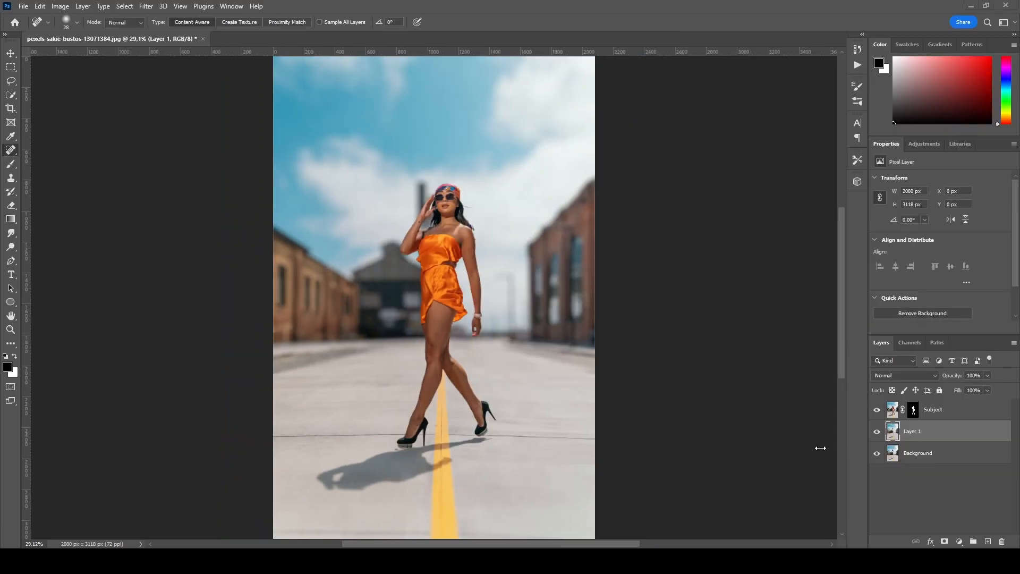